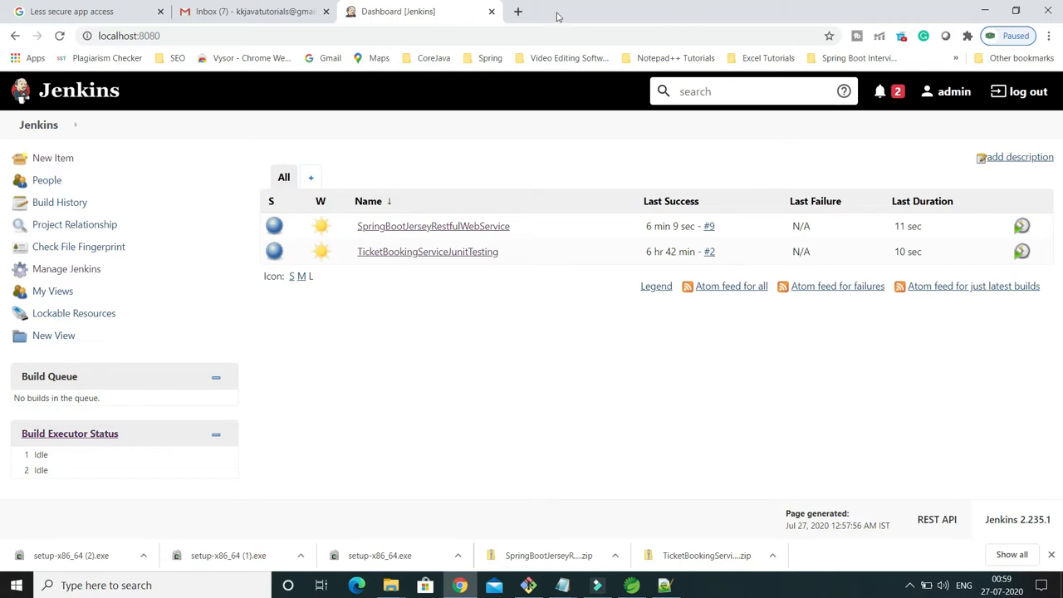
# Step: Open google.com in a new browser tab and search for "smtp gmail settings"
pyautogui.click(517, 12)
pyautogui.write('google.com')
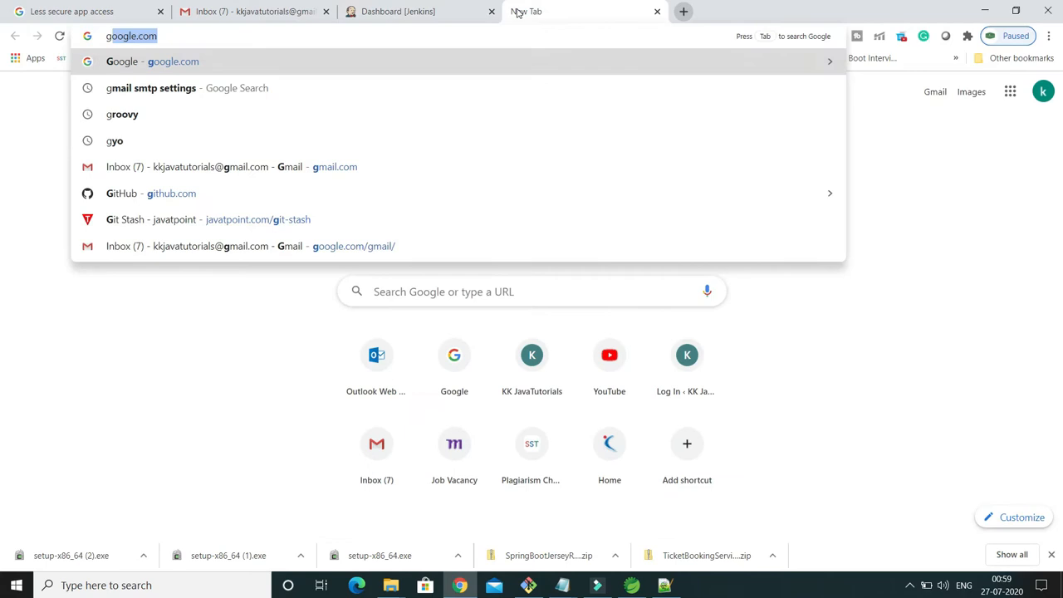
pyautogui.press('Return')
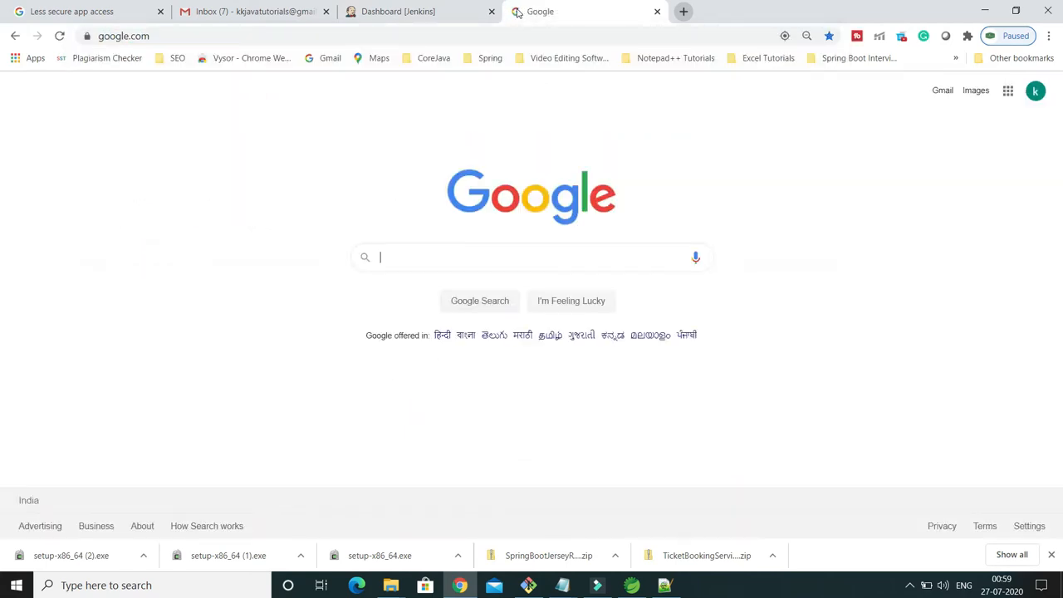
pyautogui.write('smtp')
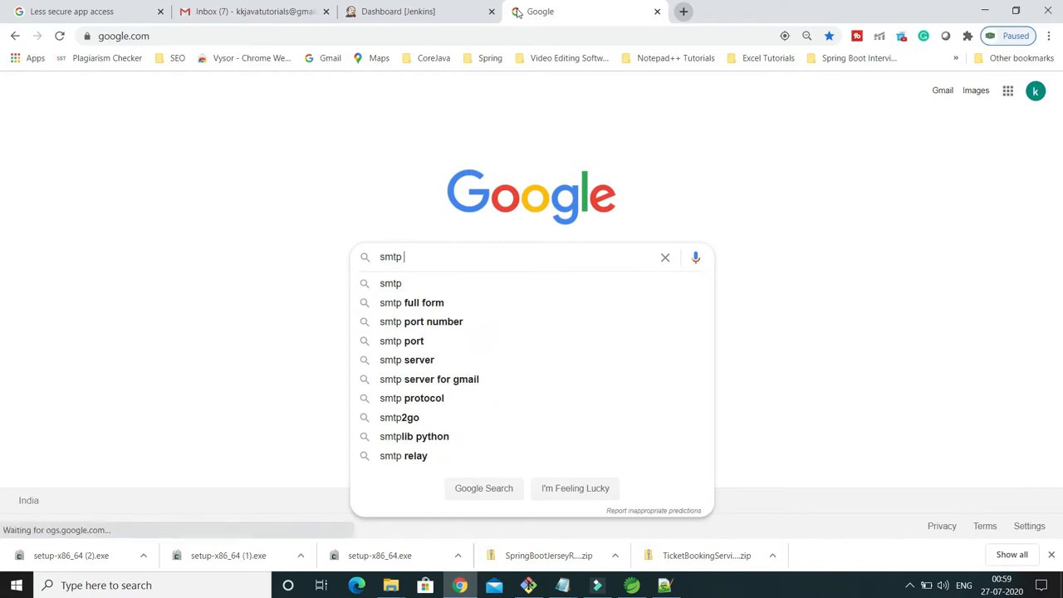
pyautogui.write(' gma')
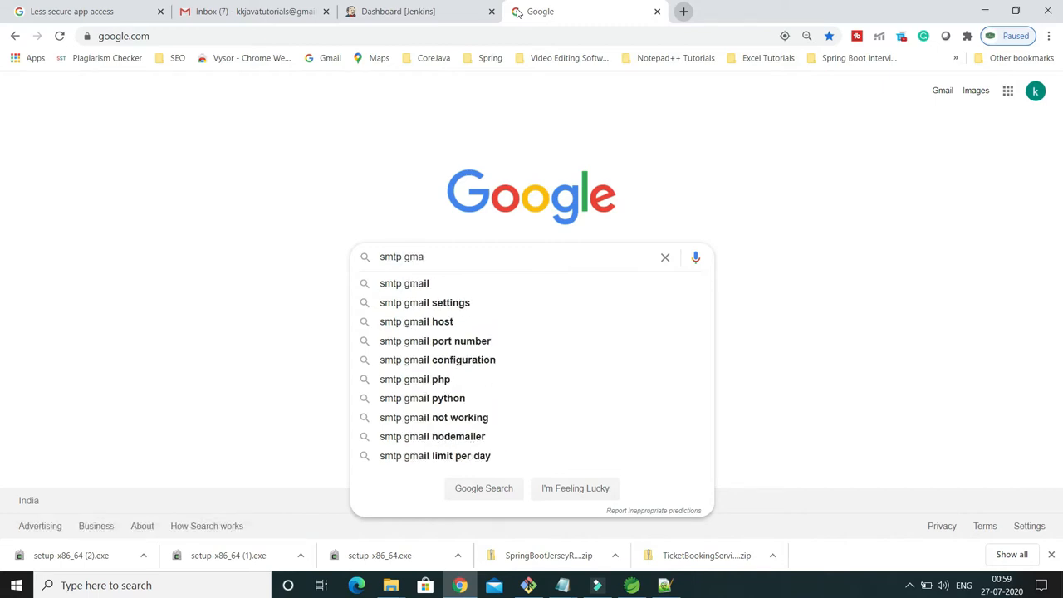
pyautogui.click(462, 303)
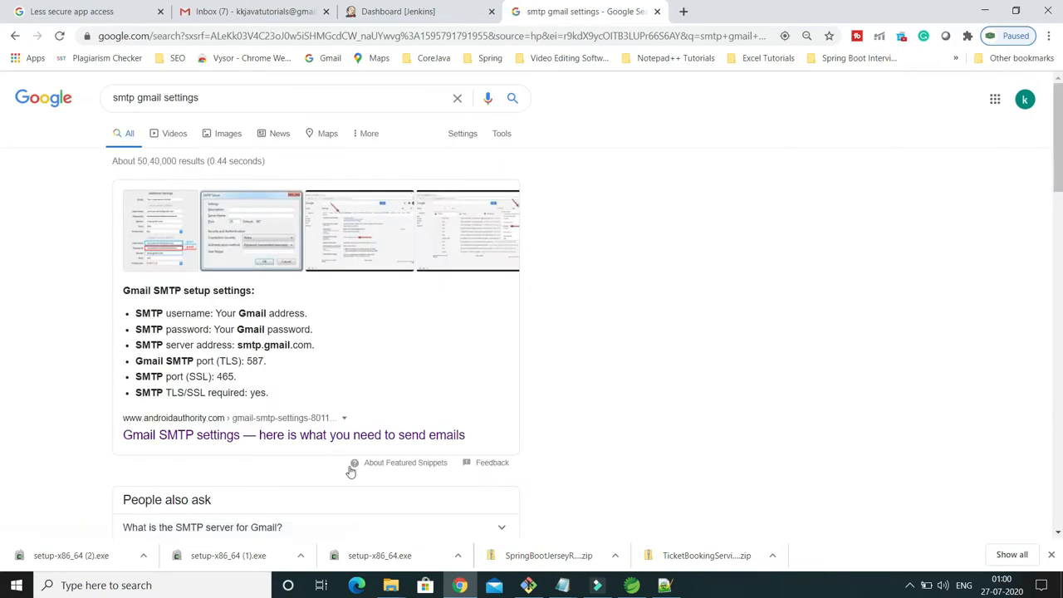
# Step: Open the androidauthority.com Gmail SMTP article in its own tab and find its "Gmail SMTP setup settings" list
pyautogui.middleClick(270, 438)
pyautogui.click(743, 13)
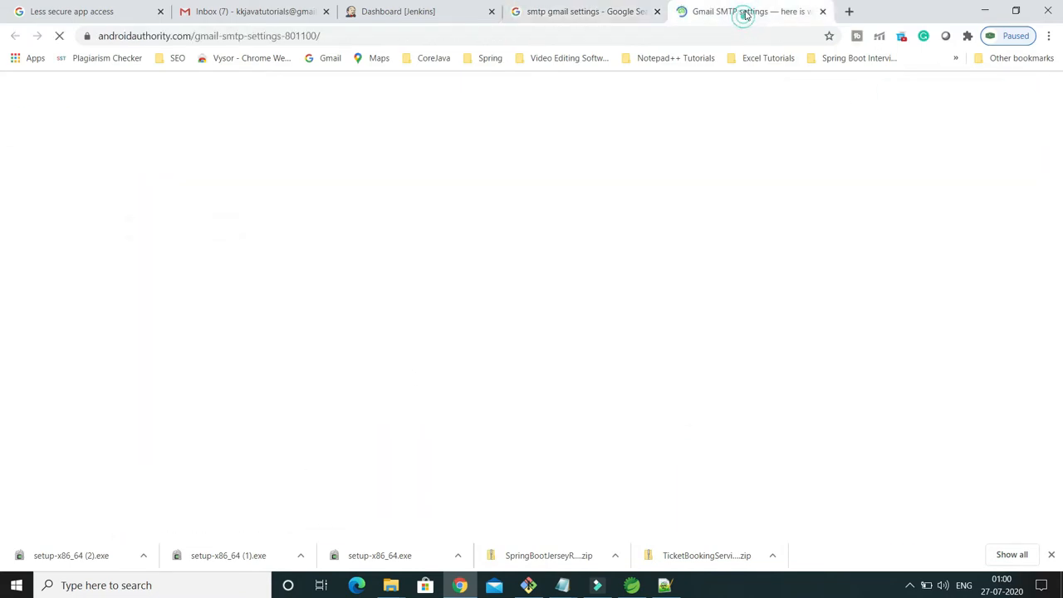
pyautogui.scroll(-5, 549, 268)
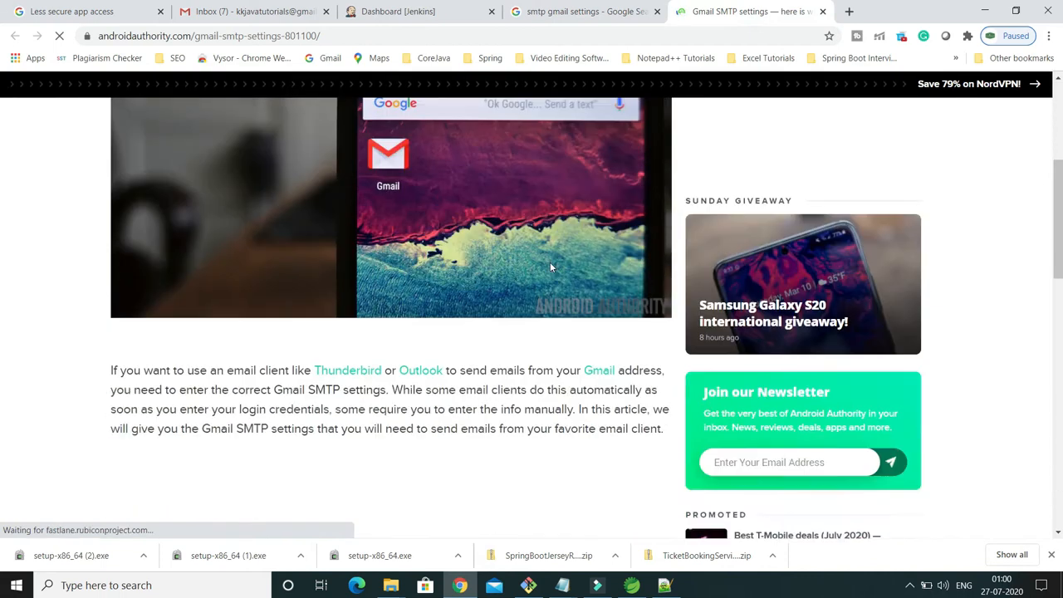
pyautogui.scroll(-4, 549, 272)
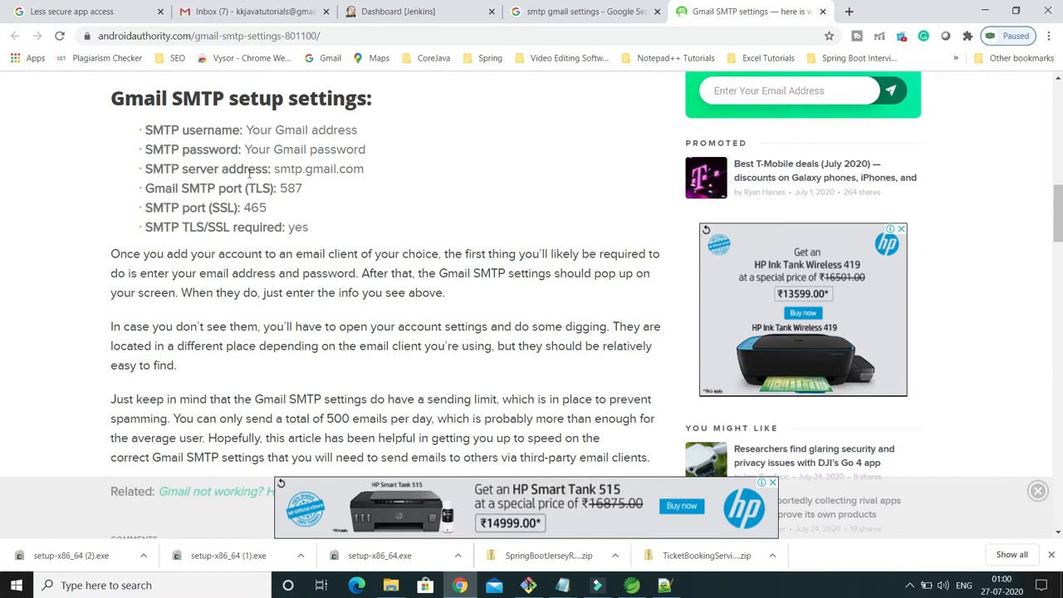
# Step: Copy the SMTP server address smtp.gmail.com from the article's settings list
pyautogui.moveTo(273, 169); pyautogui.dragTo(363, 170)
pyautogui.rightClick(340, 171)
pyautogui.click(356, 178)
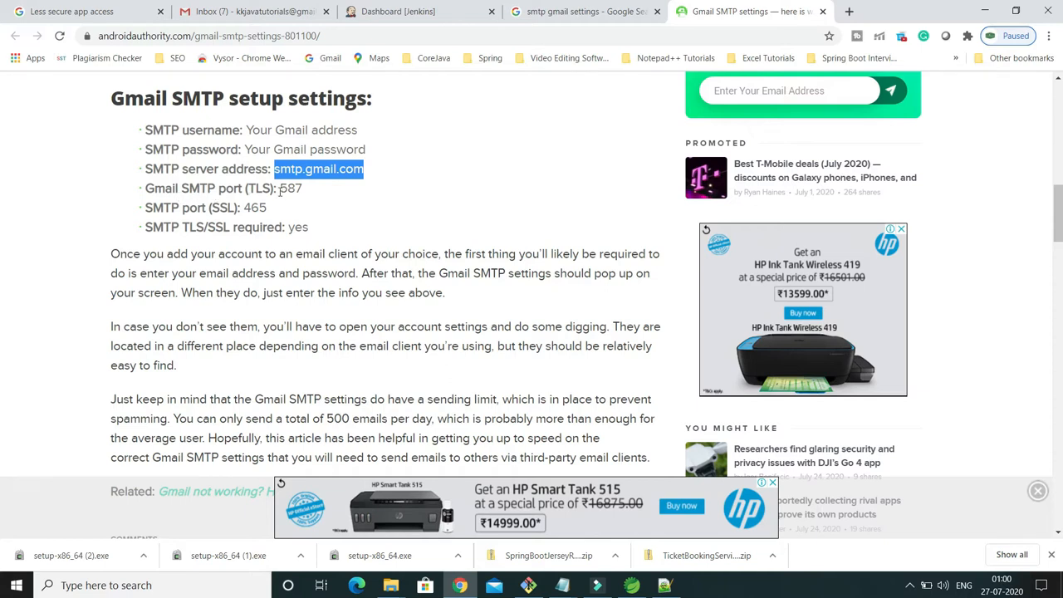
# Step: Examine the Gmail SMTP port numbers listed for TLS and SSL
pyautogui.moveTo(280, 190); pyautogui.dragTo(302, 189)
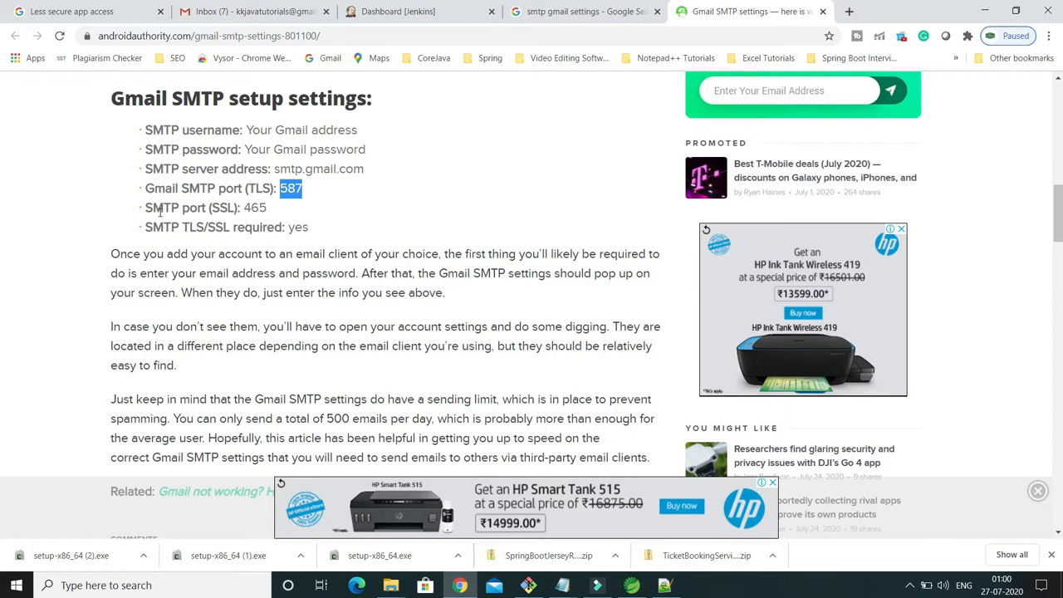
pyautogui.click(216, 210)
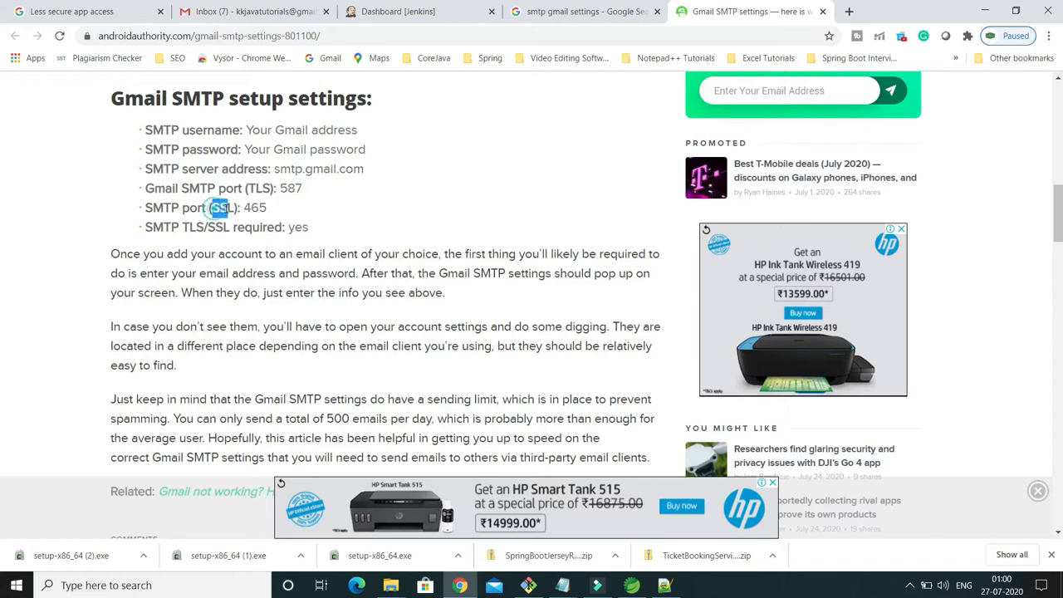
pyautogui.moveTo(241, 209); pyautogui.dragTo(270, 212)
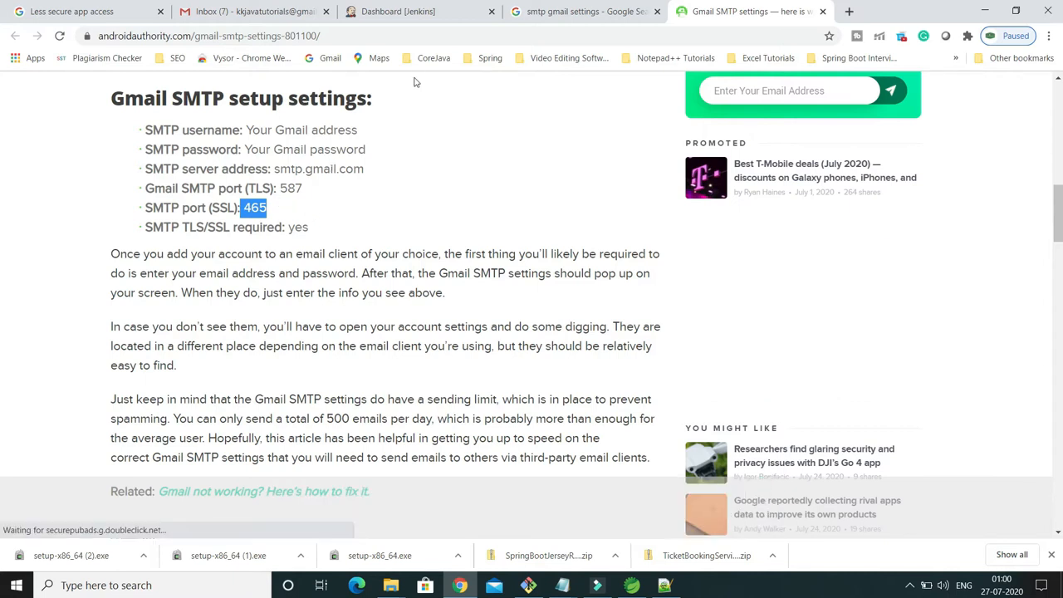
# Step: Return to Jenkins and open the Configure System page from Manage Jenkins
pyautogui.click(404, 13)
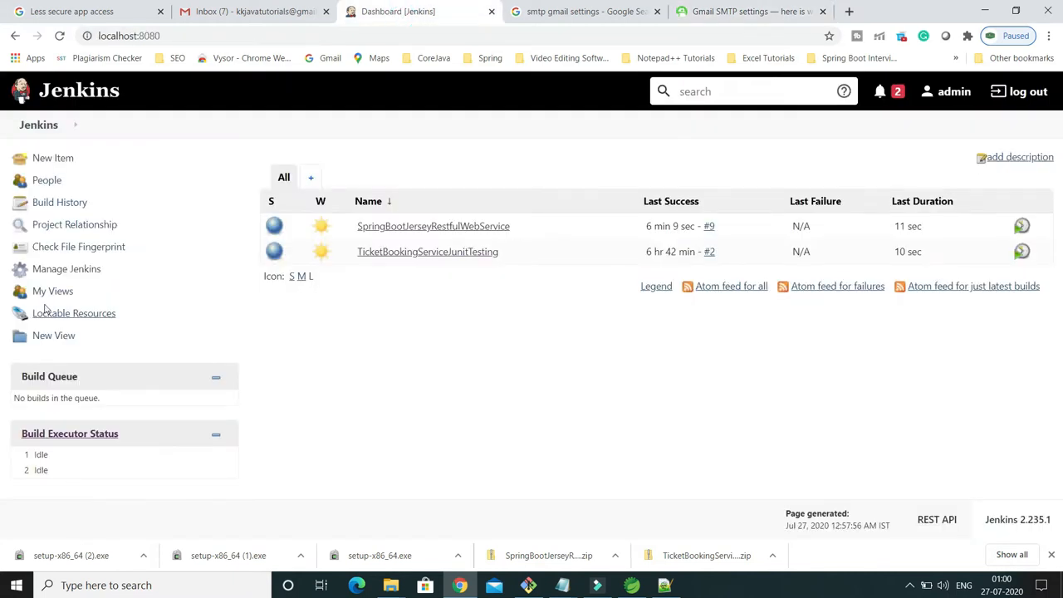
pyautogui.click(68, 269)
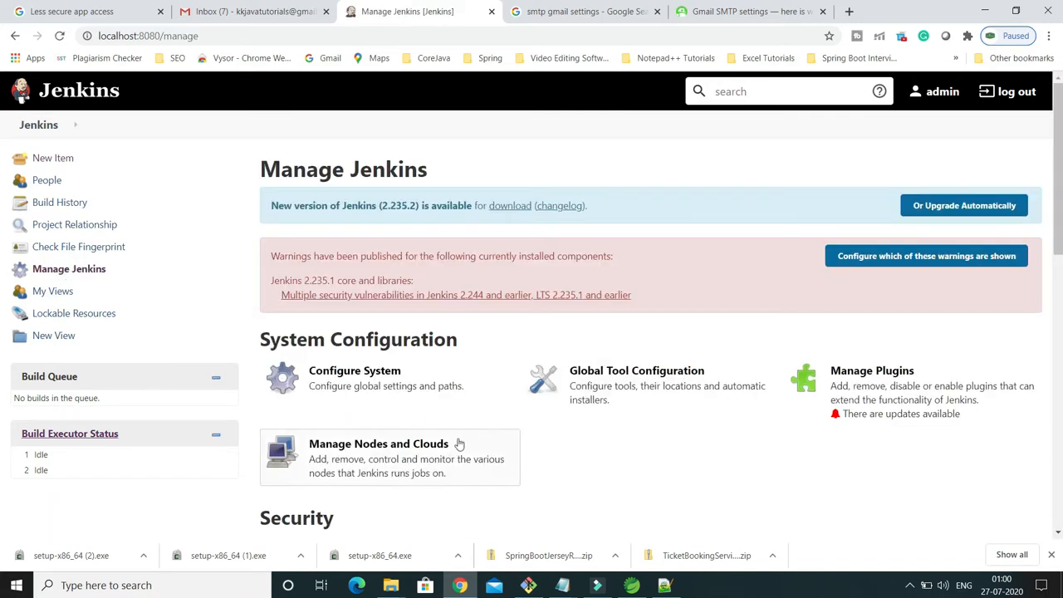
pyautogui.click(350, 380)
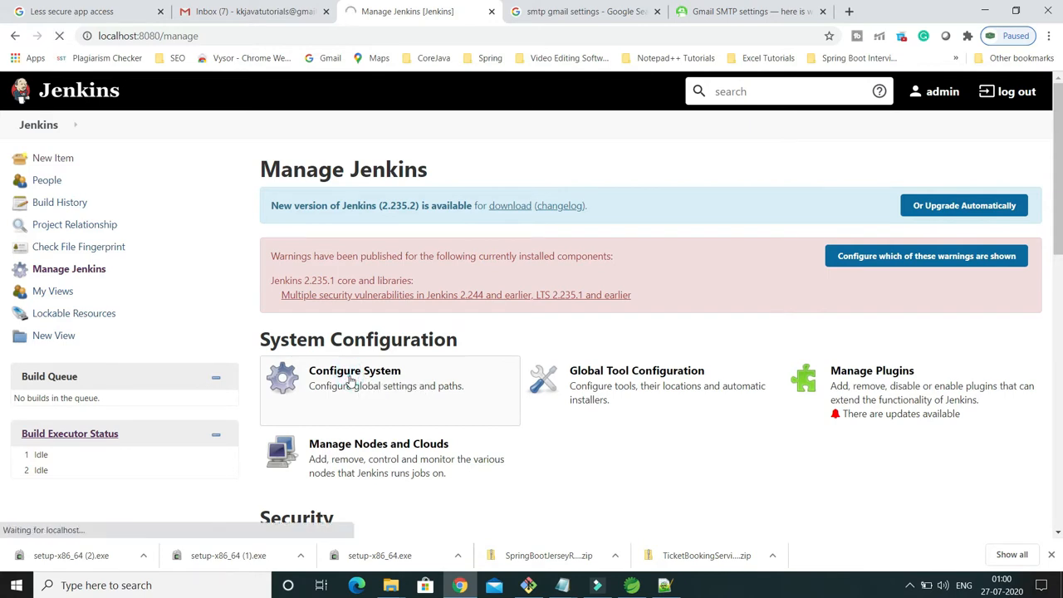
# Step: Set the SMTP server in the E-mail Notification section to smtp.gmail.com
pyautogui.scroll(-15, 592, 353)
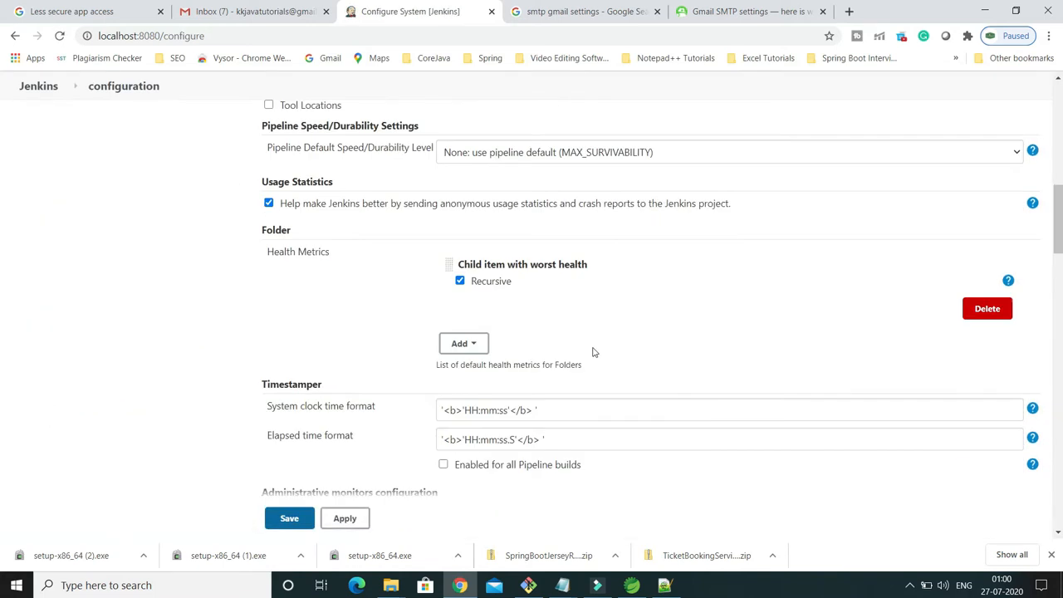
pyautogui.scroll(-15, 594, 358)
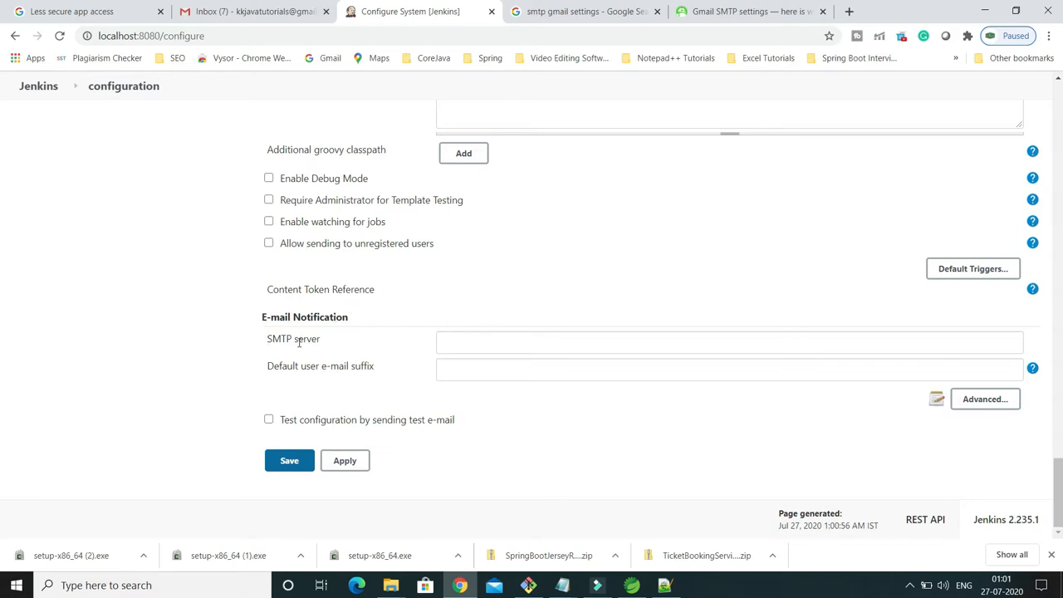
pyautogui.click(454, 343)
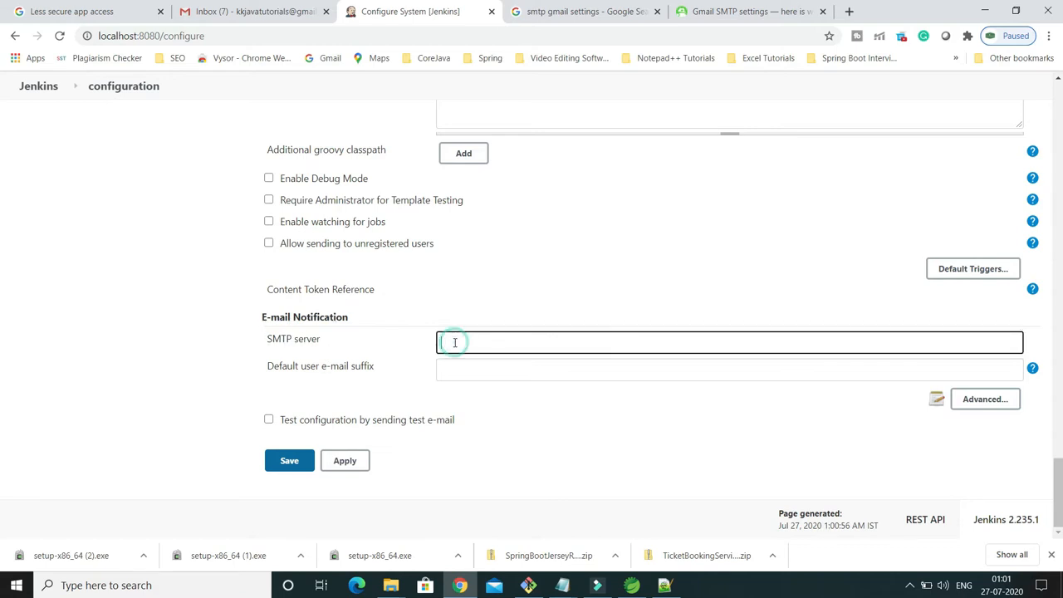
pyautogui.hotkey('ctrl', 'v')
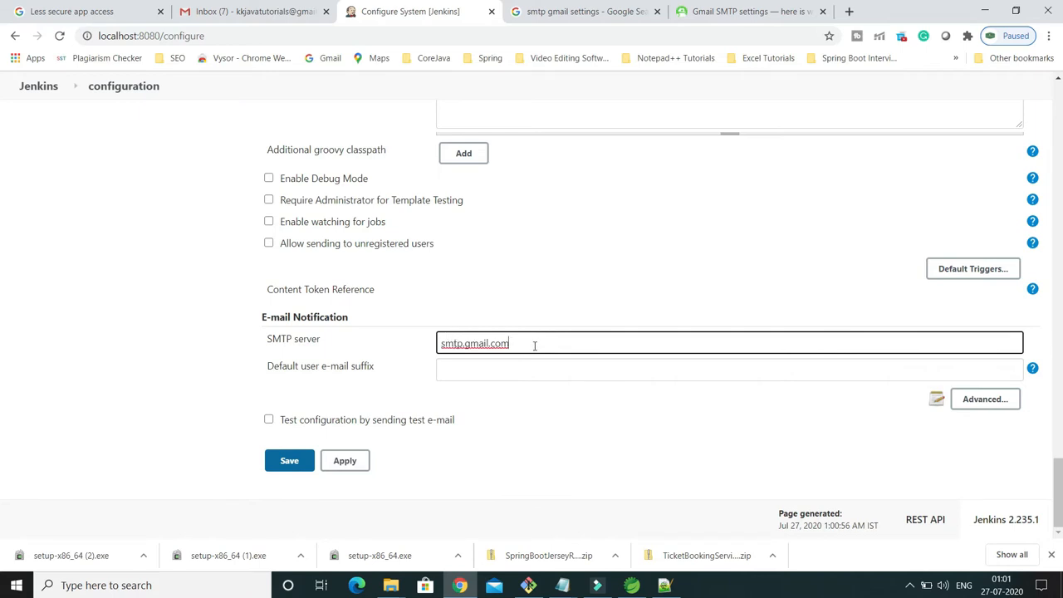
pyautogui.click(488, 370)
pyautogui.click(494, 400)
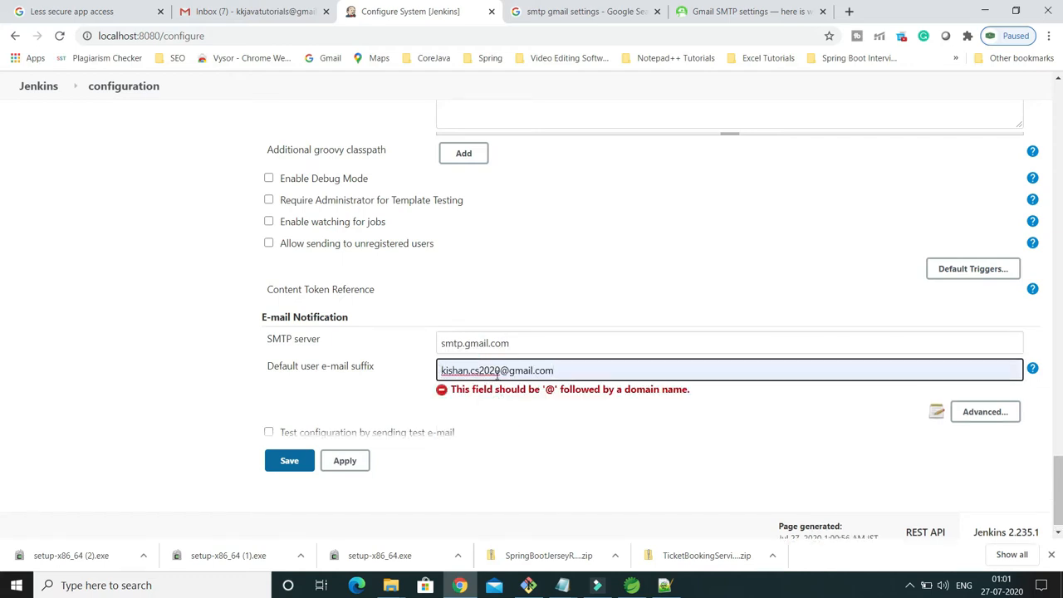
pyautogui.moveTo(502, 370); pyautogui.dragTo(387, 373)
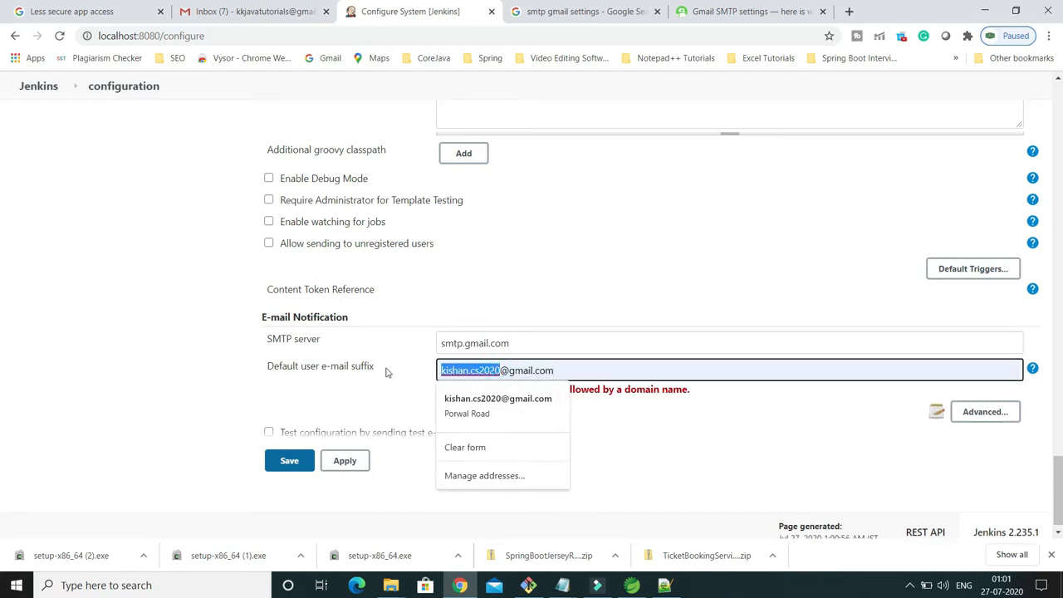
pyautogui.press('BackSpace')
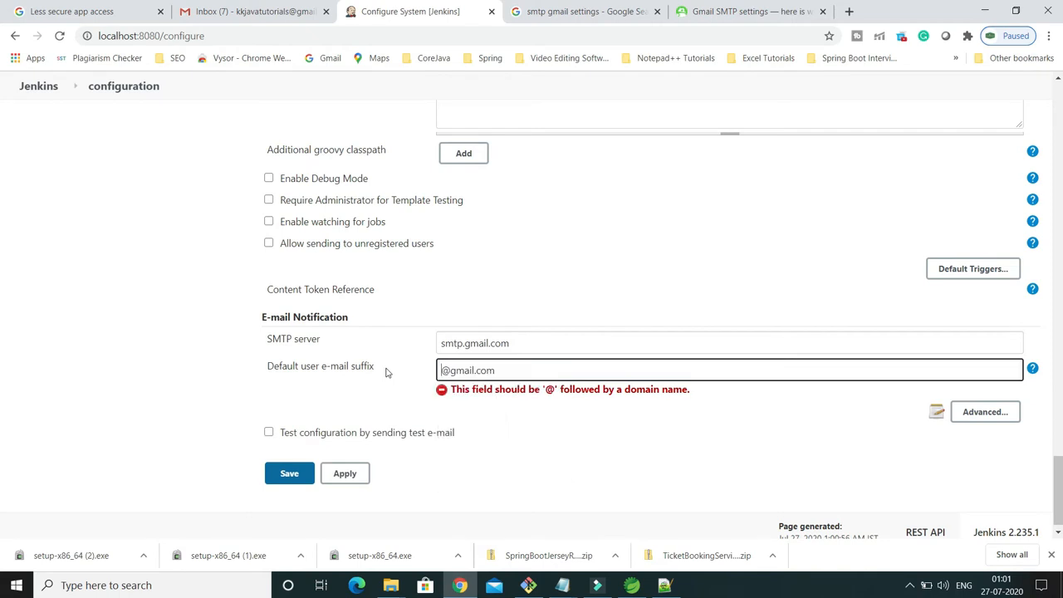
pyautogui.click(505, 422)
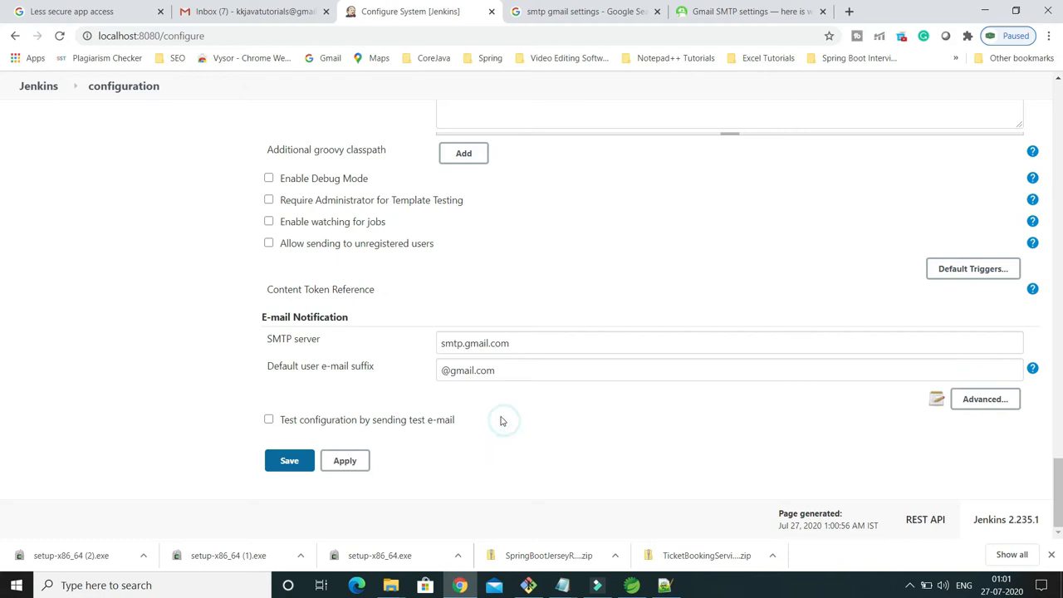
# Step: Reveal the advanced E-mail Notification settings and enable Use SMTP Authentication, ready to fill in the User Name
pyautogui.click(987, 400)
pyautogui.scroll(-1, 856, 402)
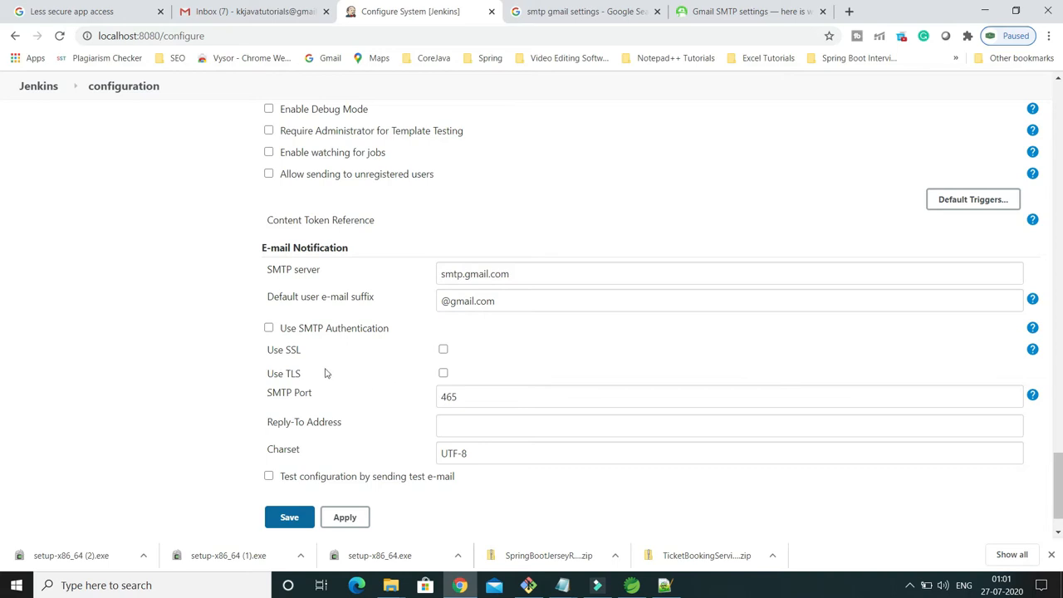
pyautogui.click(269, 329)
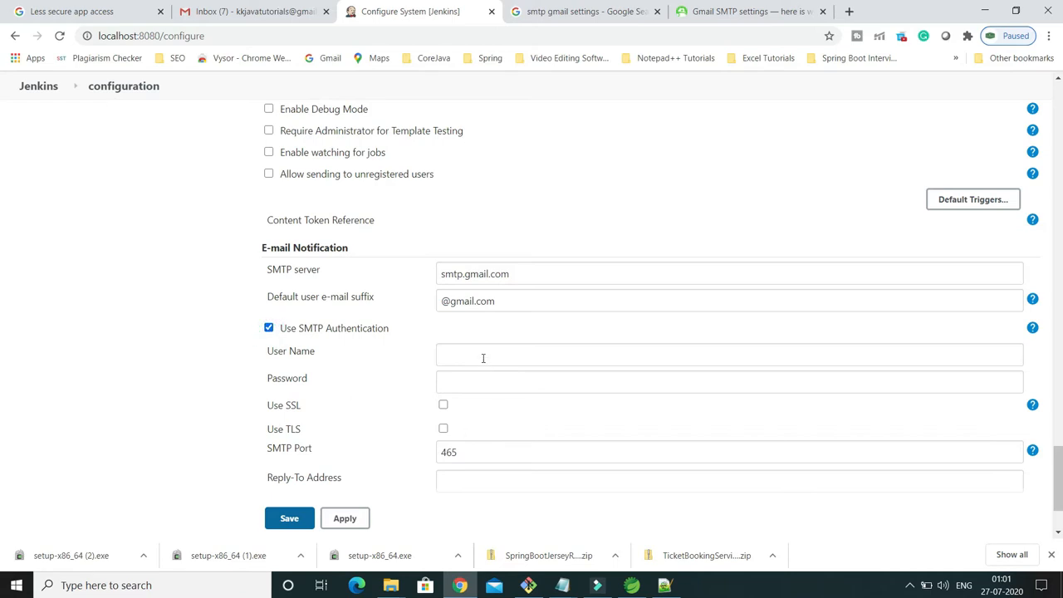
pyautogui.click(483, 358)
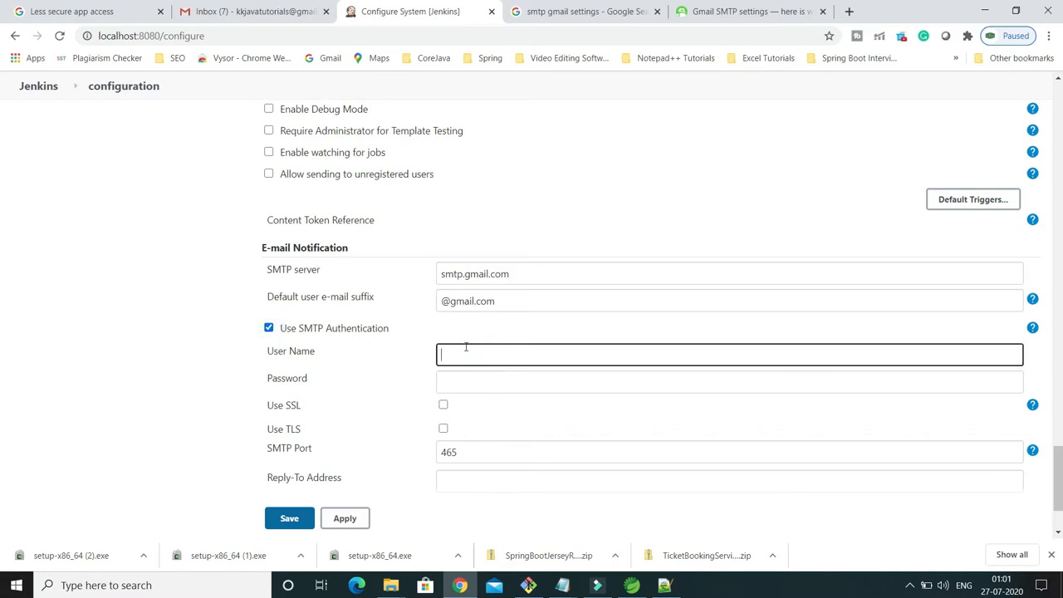
pyautogui.click(738, 11)
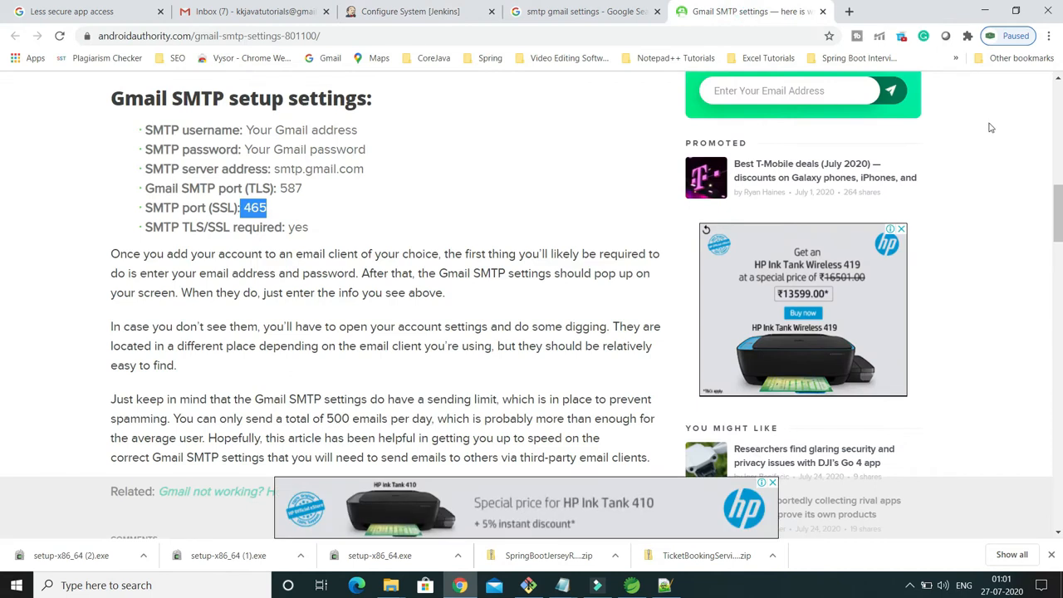
pyautogui.scroll(5, 995, 122)
pyautogui.scroll(3, 996, 122)
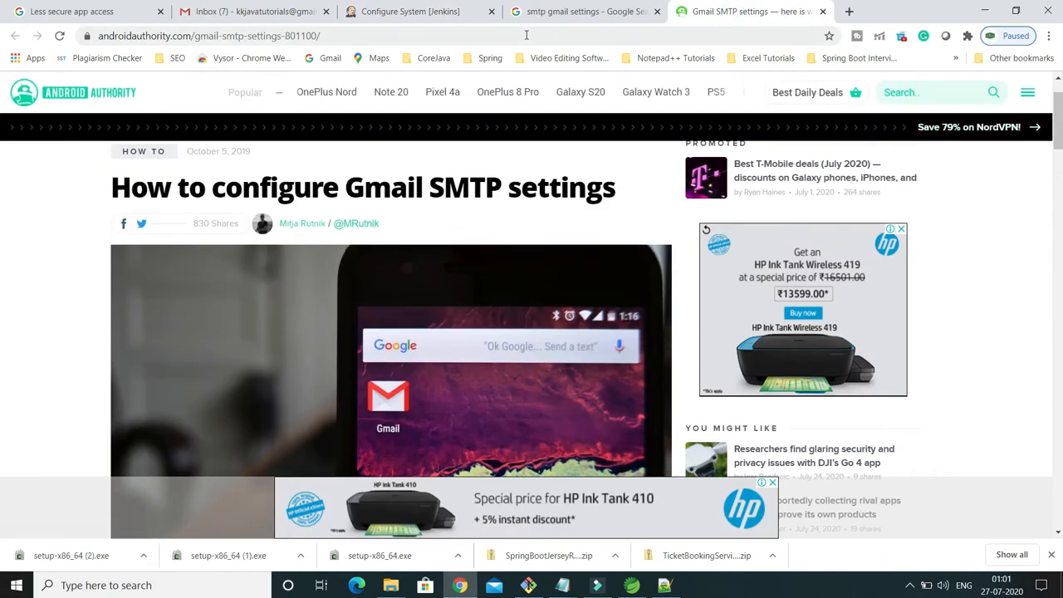
# Step: Copy the account's e-mail address from the Gmail profile and paste it as the SMTP User Name in Jenkins
pyautogui.click(278, 12)
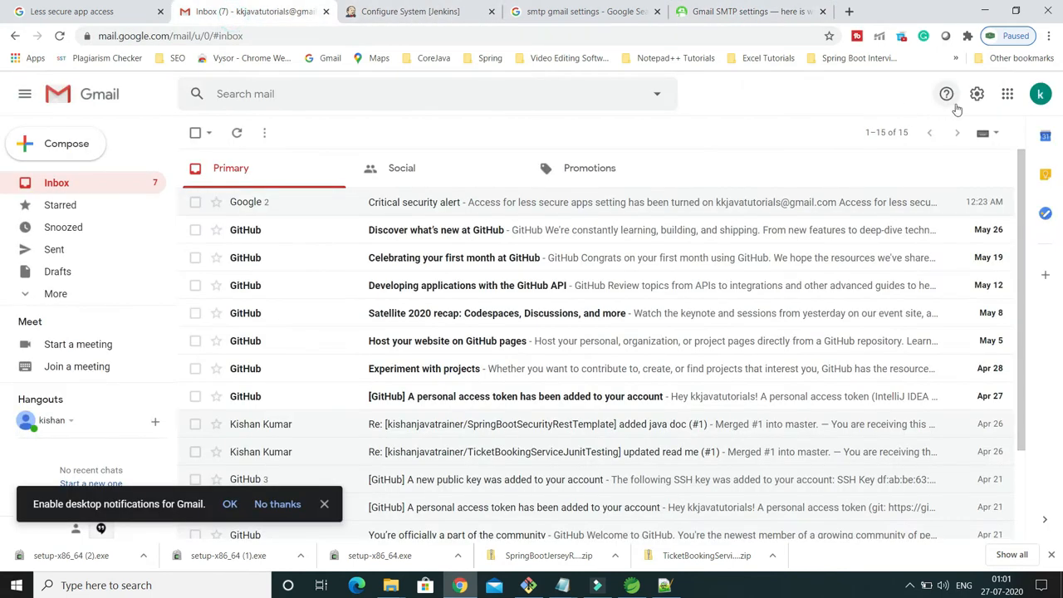
pyautogui.click(1040, 94)
pyautogui.moveTo(988, 218); pyautogui.dragTo(870, 219)
pyautogui.press('Escape')
pyautogui.click(1041, 94)
pyautogui.rightClick(846, 220)
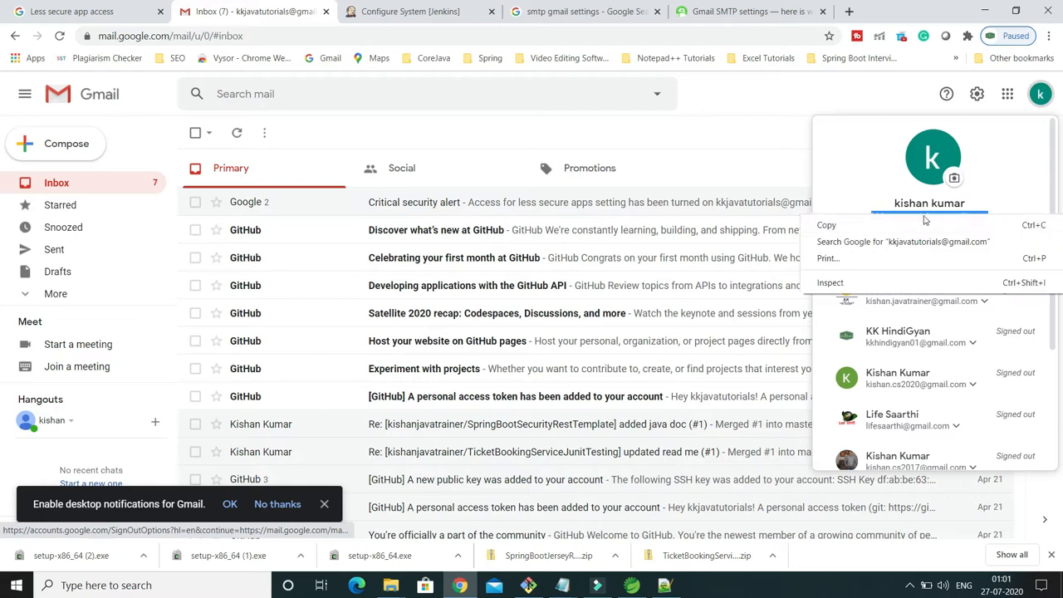
pyautogui.click(845, 228)
pyautogui.click(407, 12)
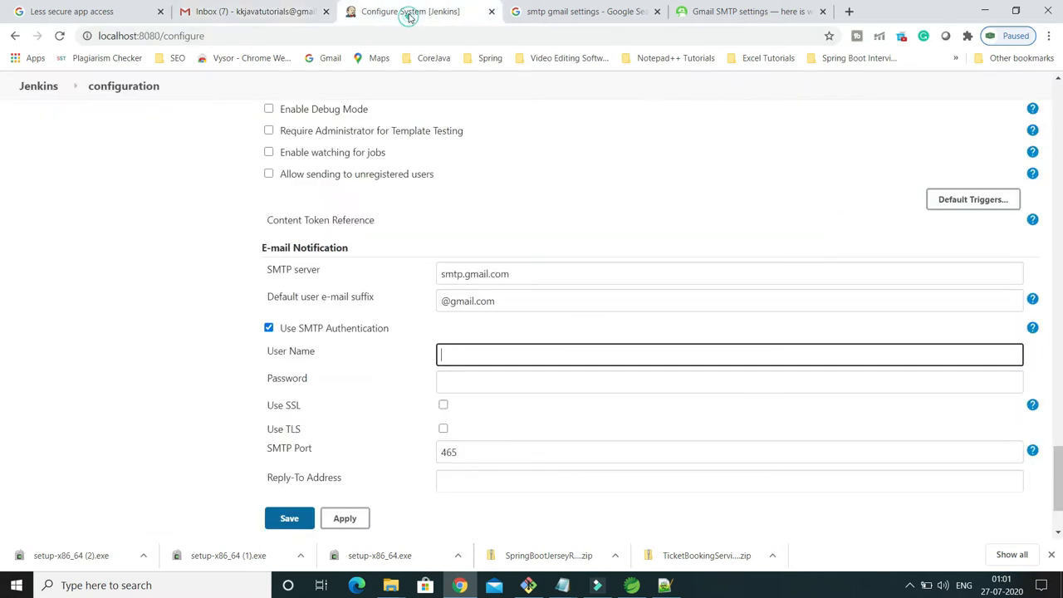
pyautogui.hotkey('ctrl', 'v')
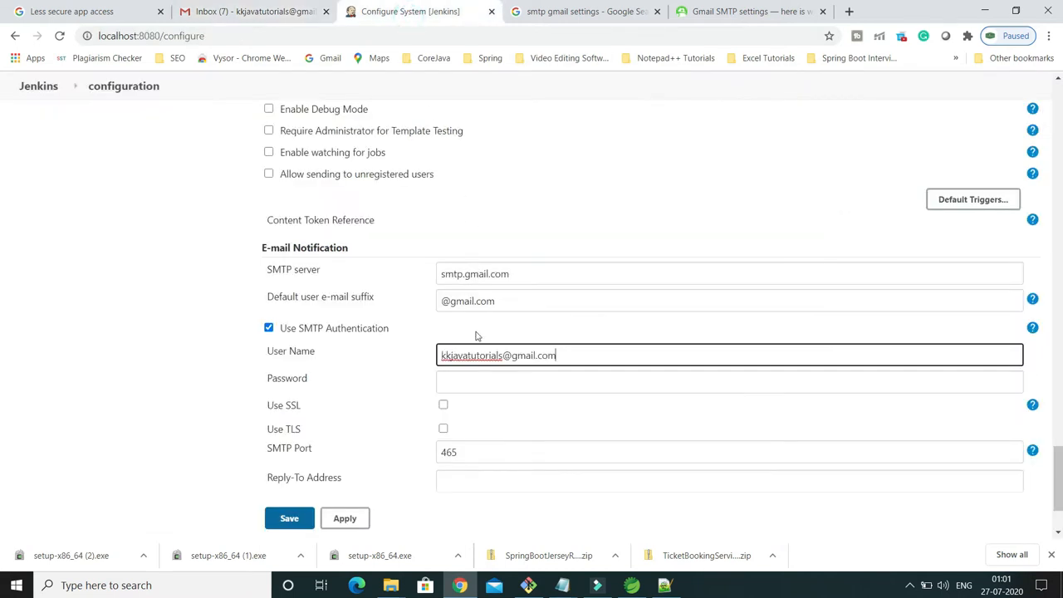
# Step: Enter the Gmail account password in the SMTP authentication Password field
pyautogui.click(472, 379)
pyautogui.write('•••••••••••')
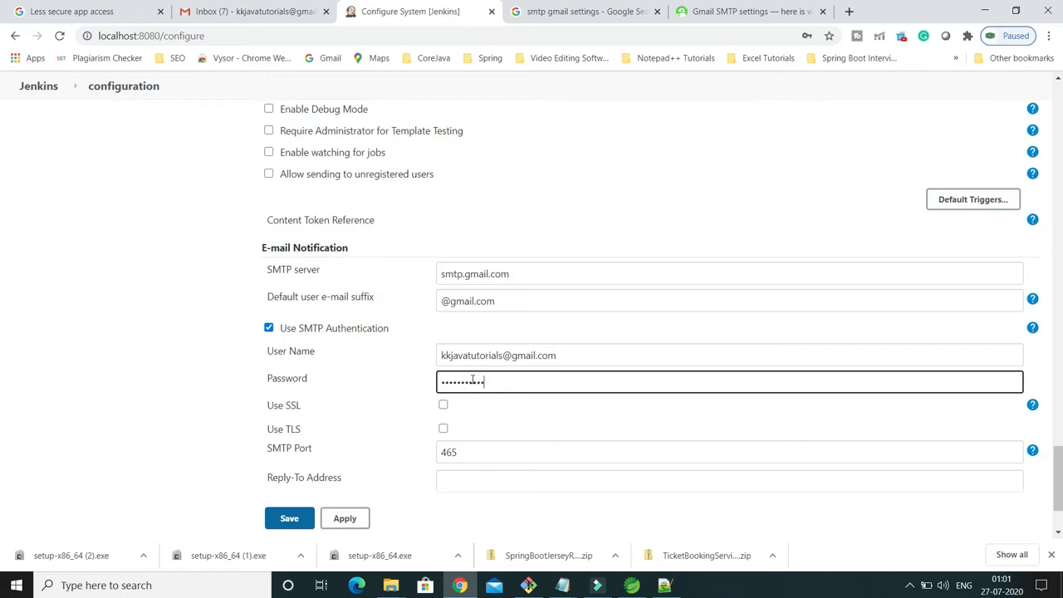
pyautogui.write('••')
pyautogui.click(390, 401)
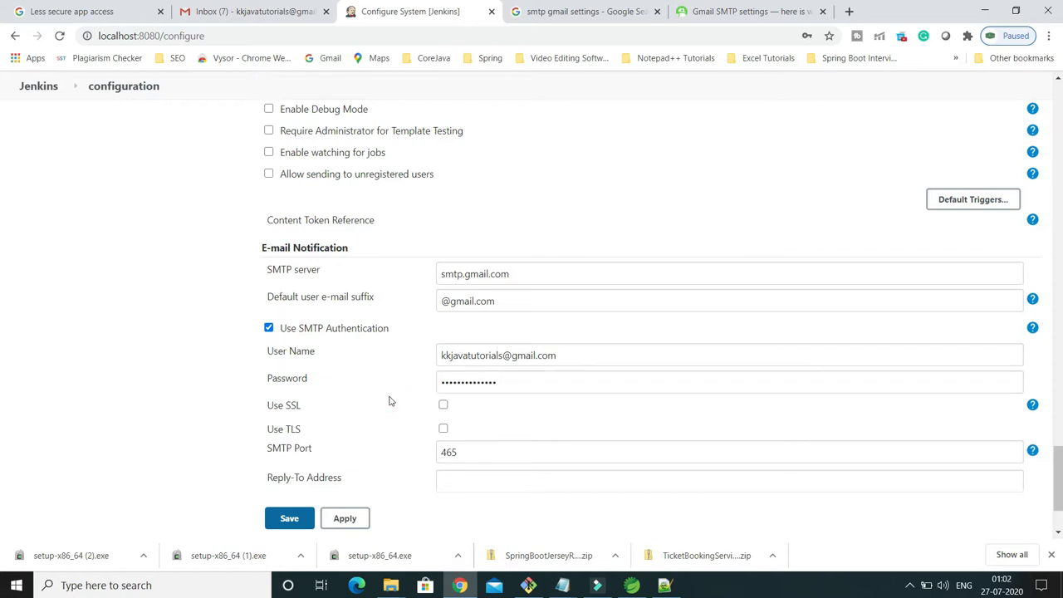
pyautogui.scroll(-2, 386, 399)
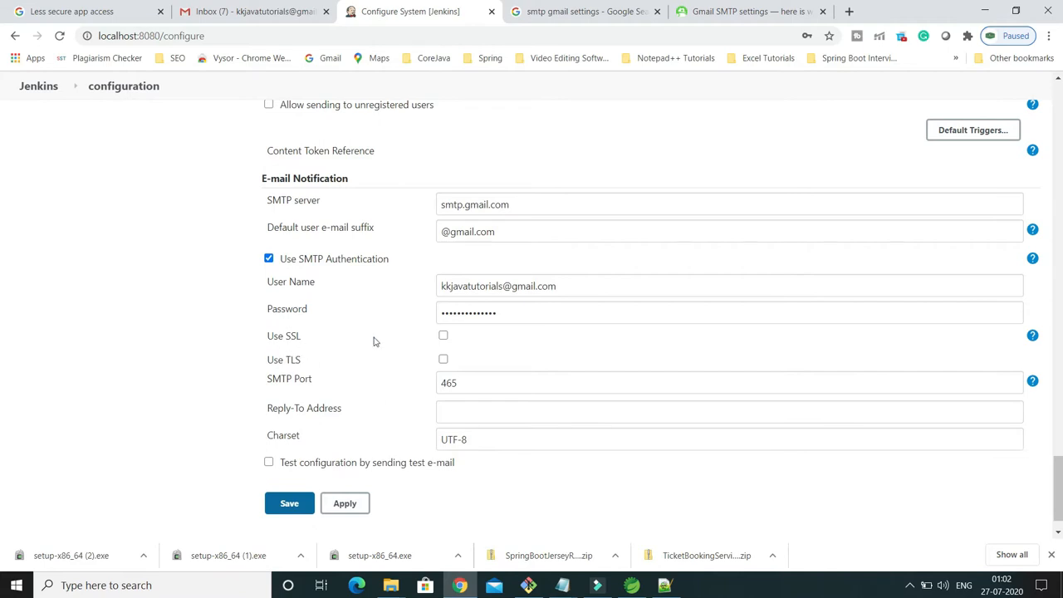
# Step: Enable Use SSL and check the SMTP Port against the SSL port in the Gmail SMTP settings article
pyautogui.click(443, 336)
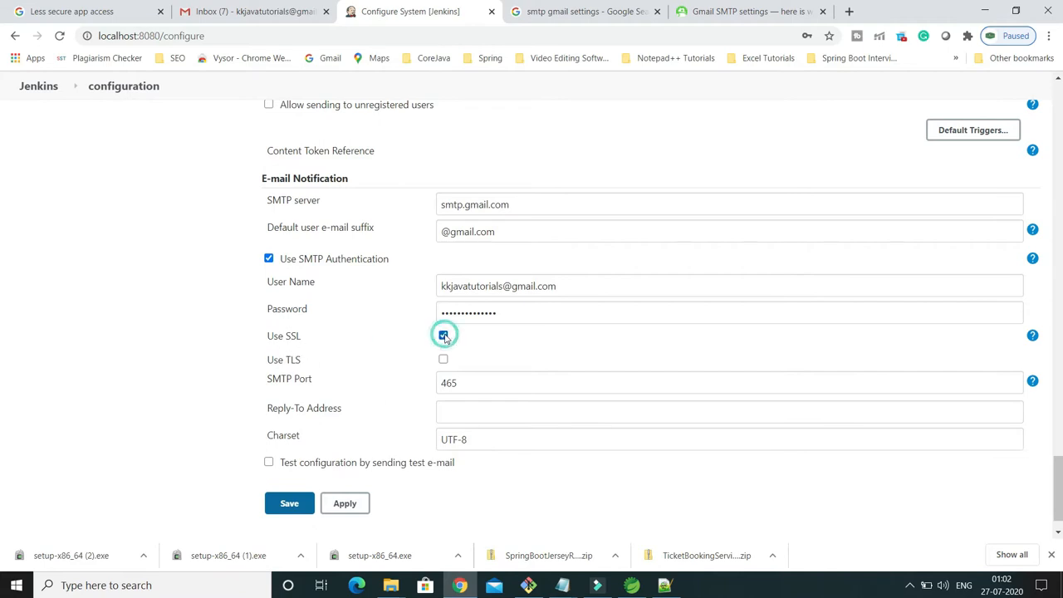
pyautogui.click(475, 382)
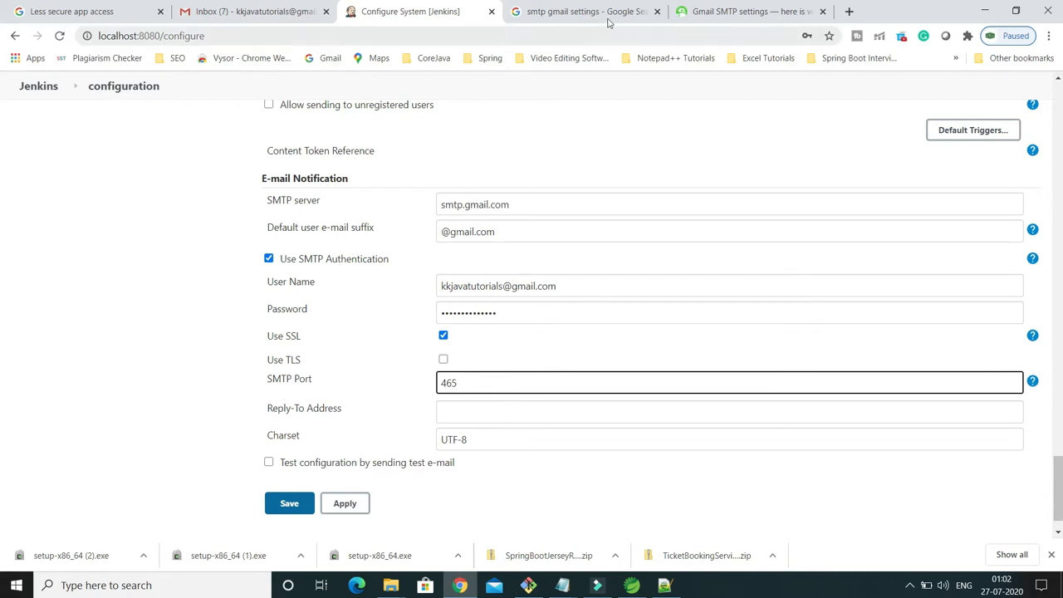
pyautogui.click(698, 12)
pyautogui.scroll(-20, 527, 214)
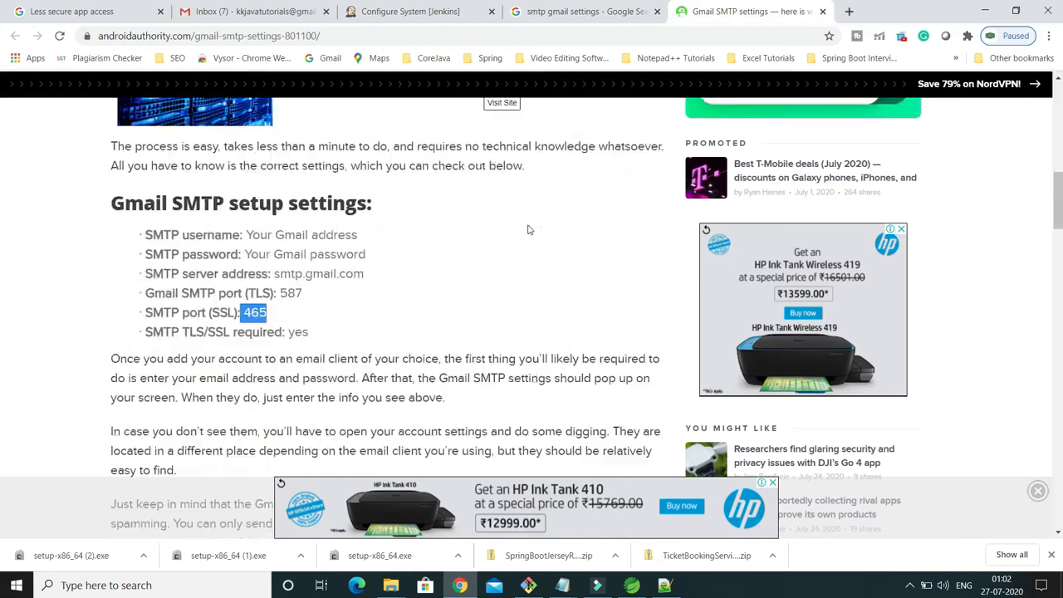
pyautogui.scroll(20, 529, 231)
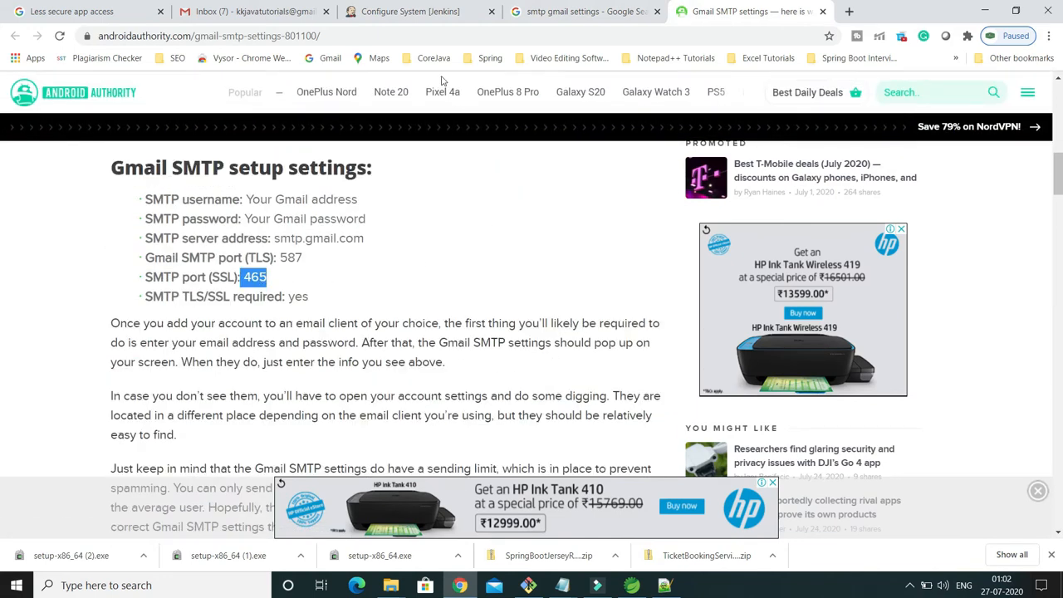
pyautogui.click(391, 12)
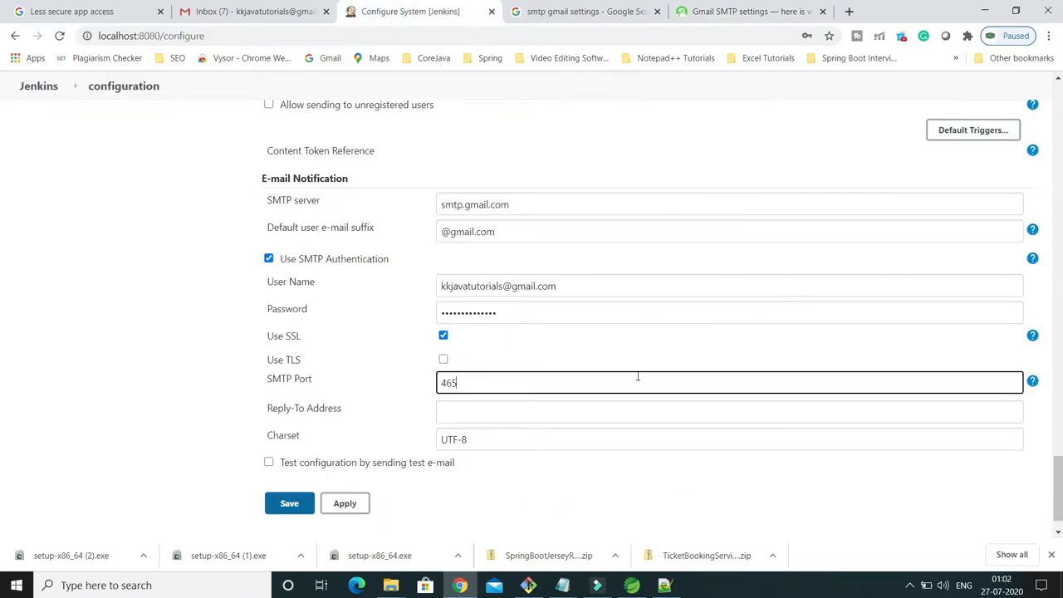
# Step: Enable testing the configuration by test e-mail and copy the SMTP User Name address into the Test e-mail recipient
pyautogui.scroll(-1, 666, 490)
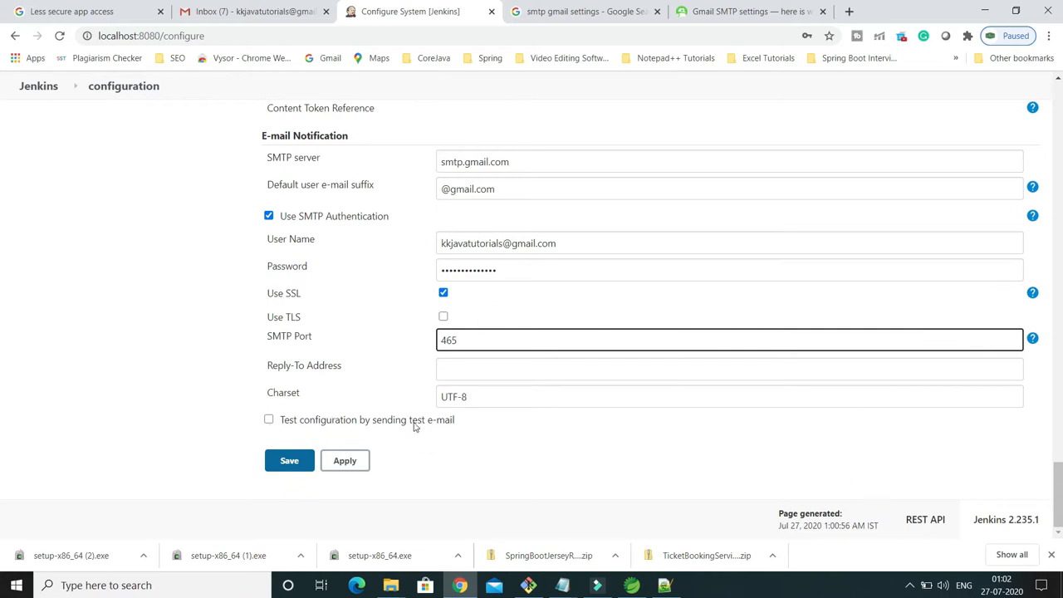
pyautogui.click(270, 421)
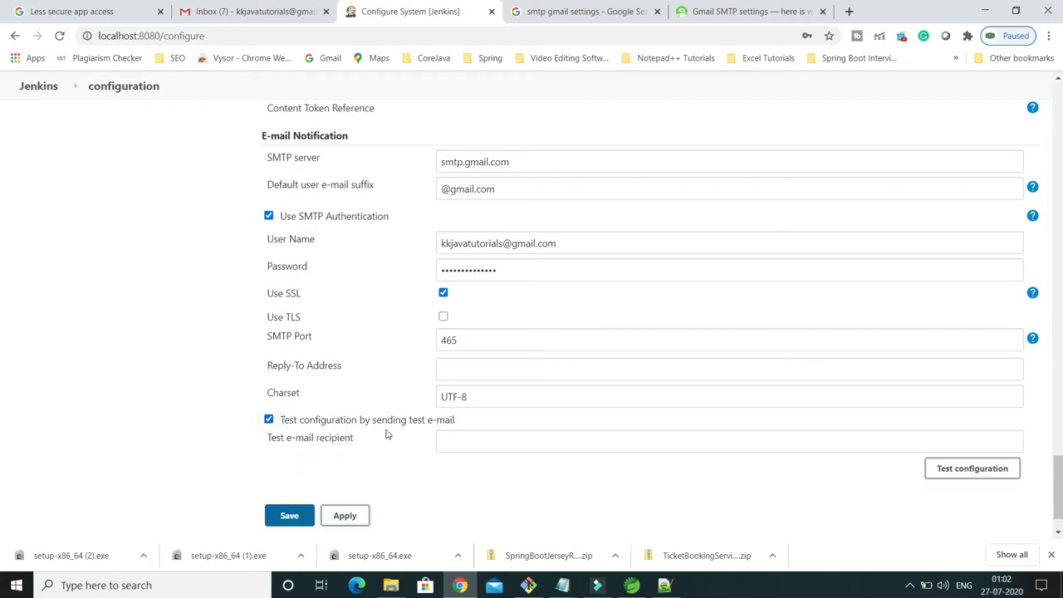
pyautogui.tripleClick(572, 244)
pyautogui.hotkey('ctrl', 'c')
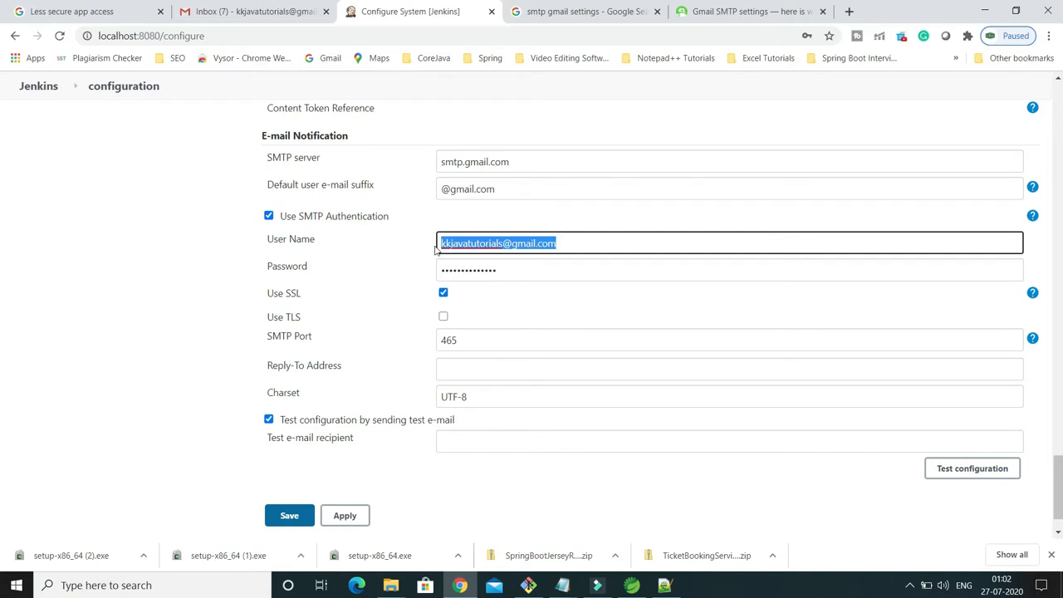
pyautogui.click(455, 442)
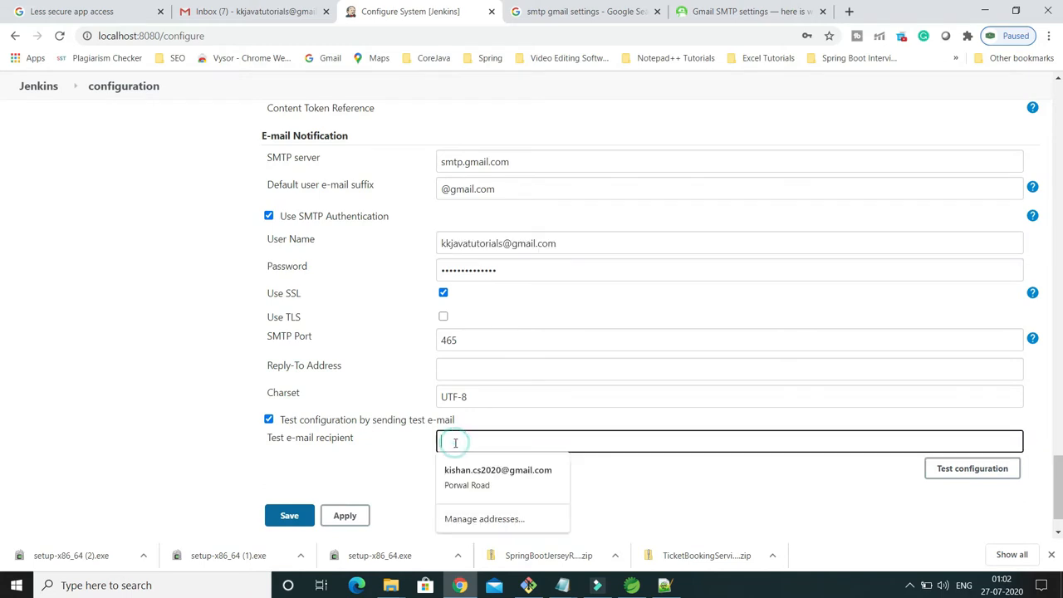
pyautogui.hotkey('ctrl', 'v')
pyautogui.click(465, 486)
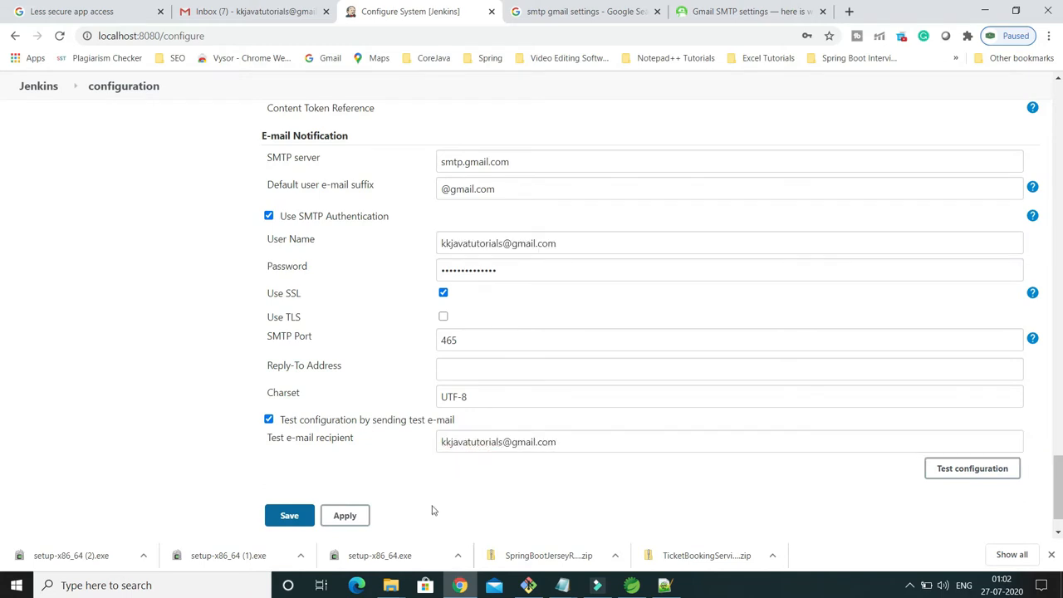
# Step: Send the test e-mail from Jenkins and open the received message in the Gmail inbox
pyautogui.click(960, 471)
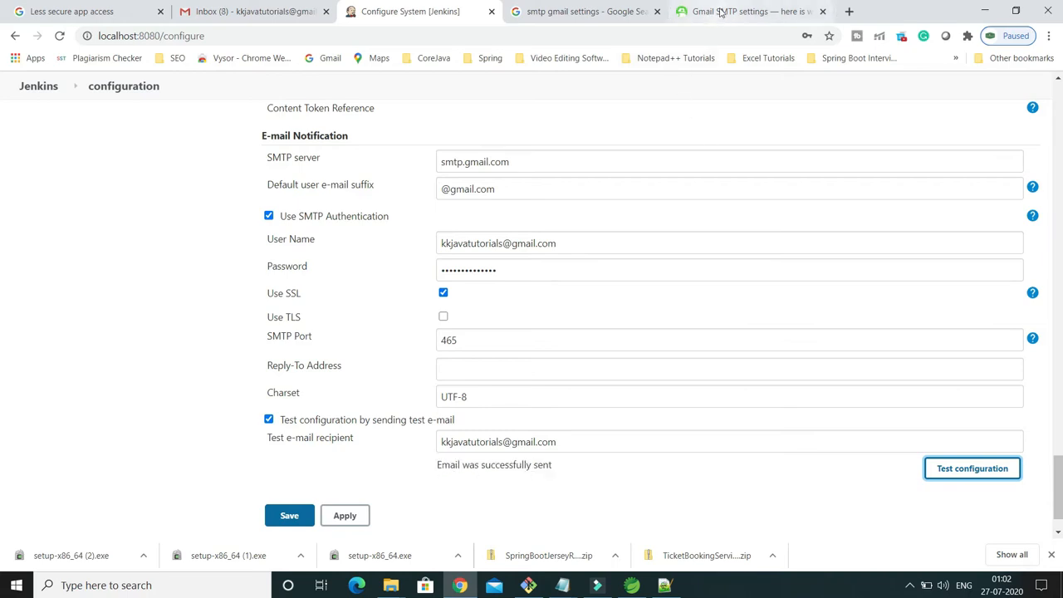
pyautogui.click(303, 13)
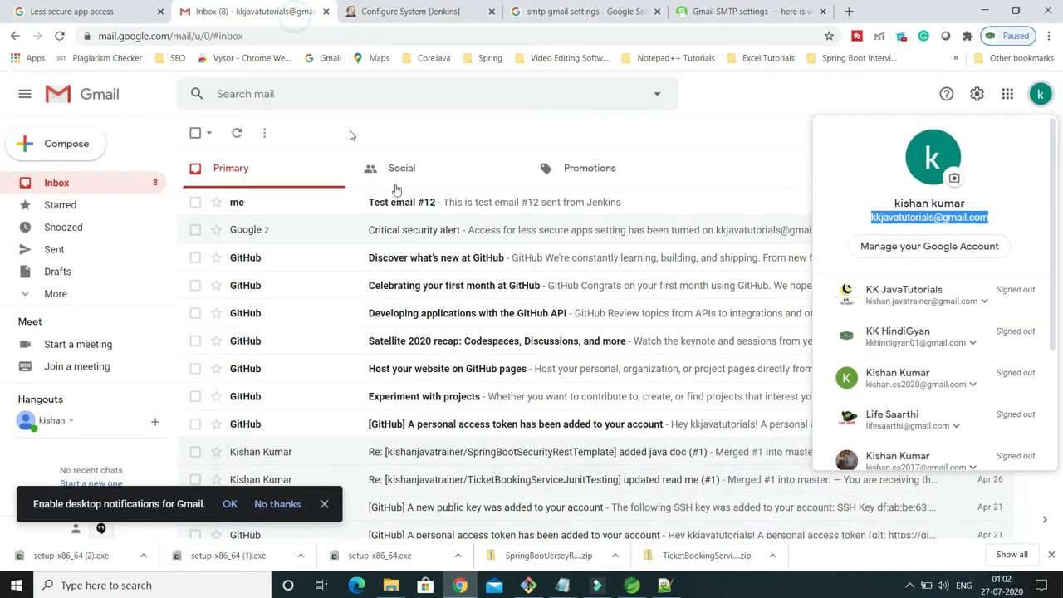
pyautogui.click(403, 203)
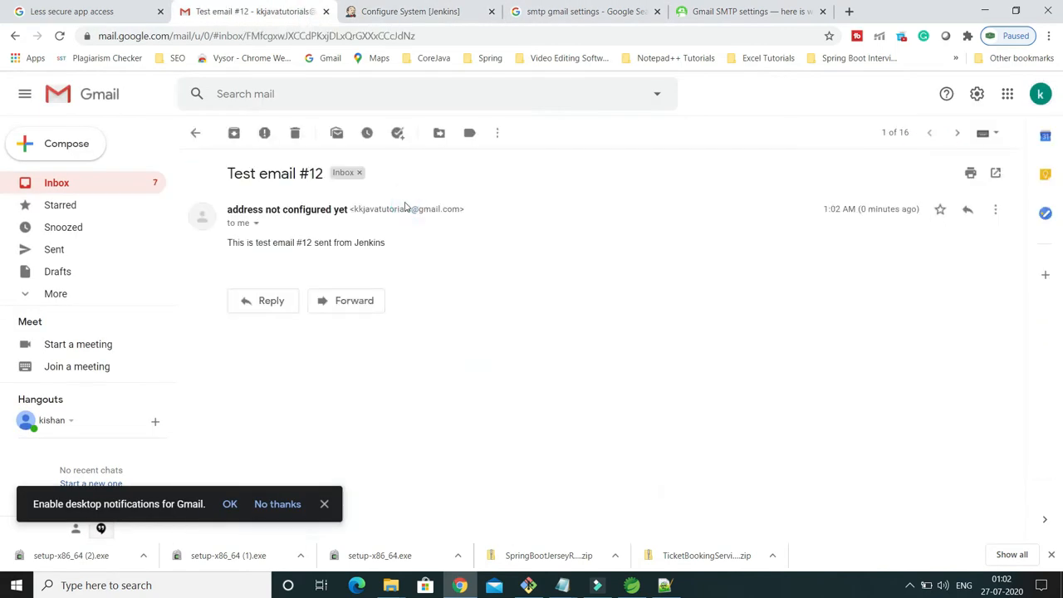
# Step: Return to the Jenkins system configuration and apply and save the e-mail settings
pyautogui.click(410, 13)
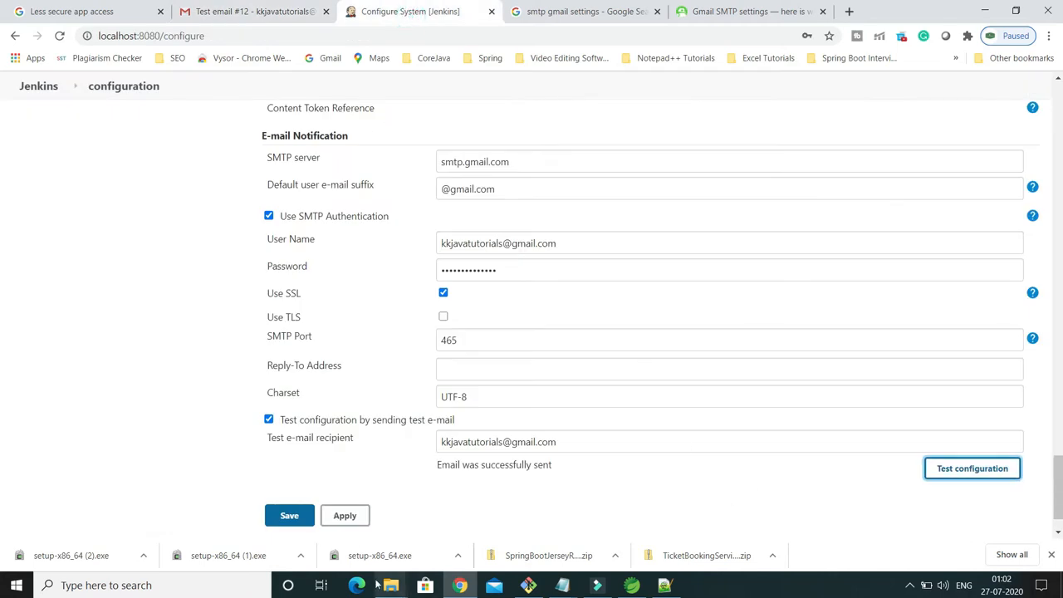
pyautogui.click(345, 515)
pyautogui.click(289, 515)
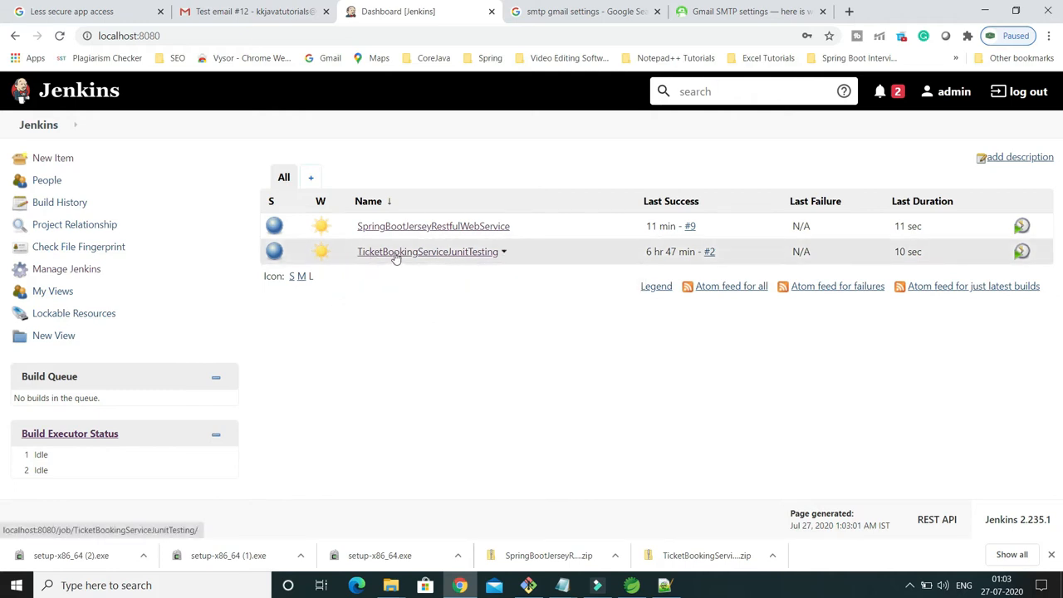
# Step: Open the configuration of the TicketBookingServiceJunitTesting job at its Post-build Actions section
pyautogui.click(504, 252)
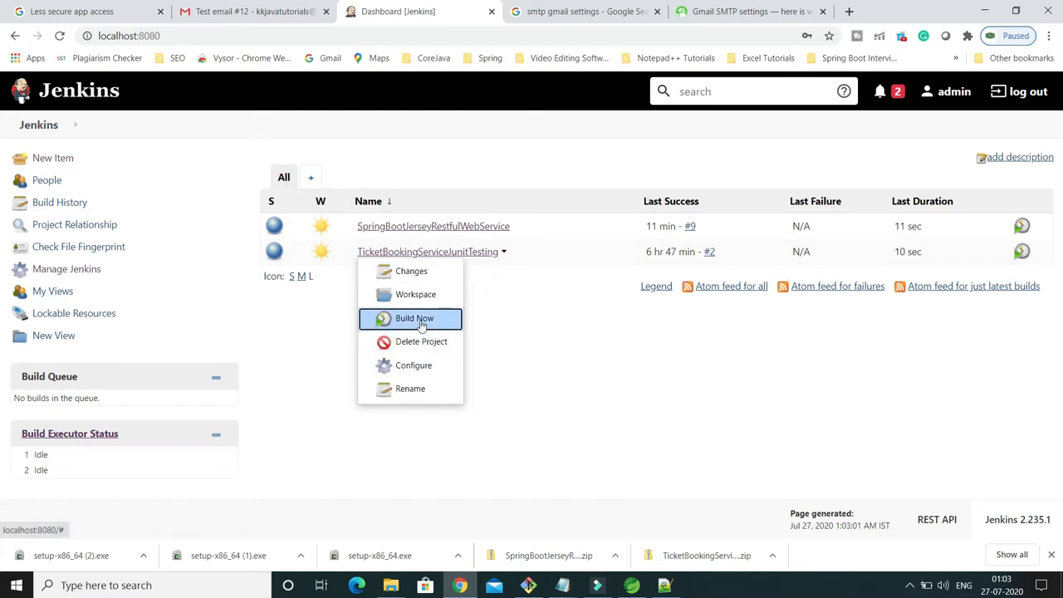
pyautogui.click(421, 370)
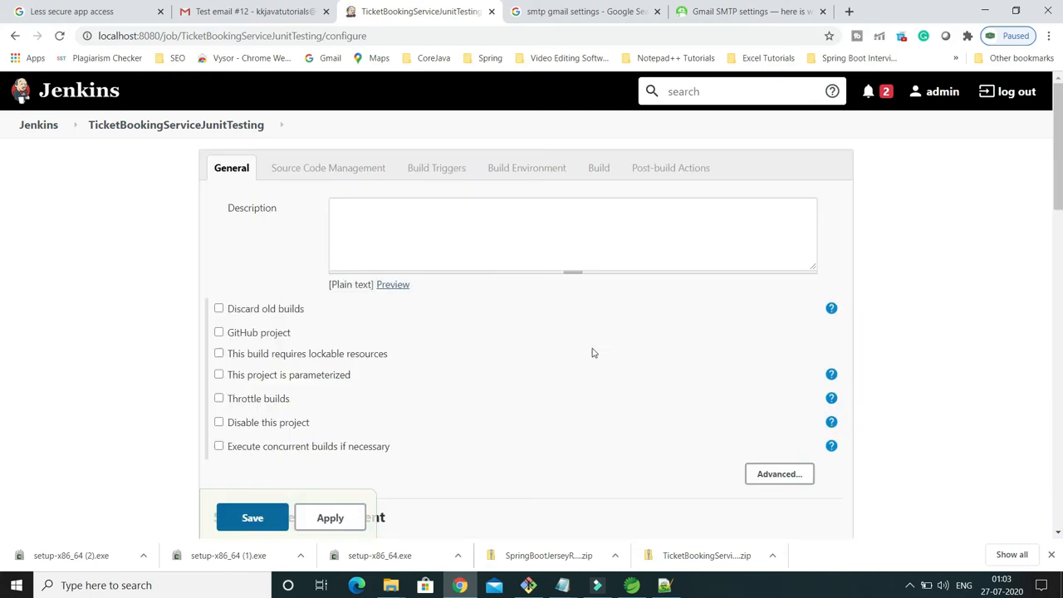
pyautogui.scroll(-15, 592, 352)
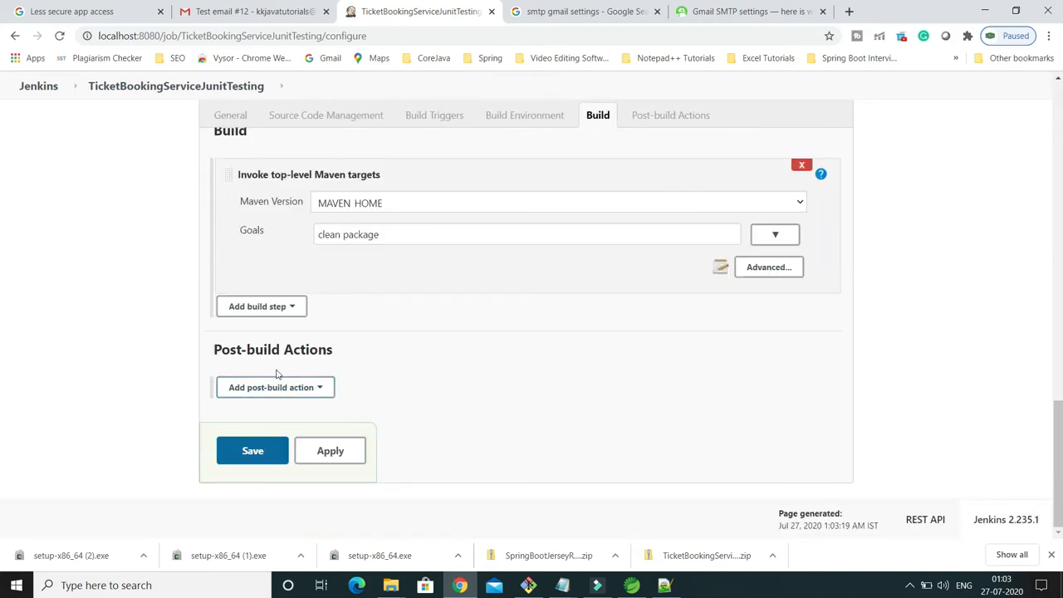
pyautogui.hotkey('ctrl', 'd')
pyautogui.moveTo(204, 338); pyautogui.dragTo(285, 387)
pyautogui.click(359, 372)
pyautogui.moveTo(203, 338); pyautogui.dragTo(356, 412)
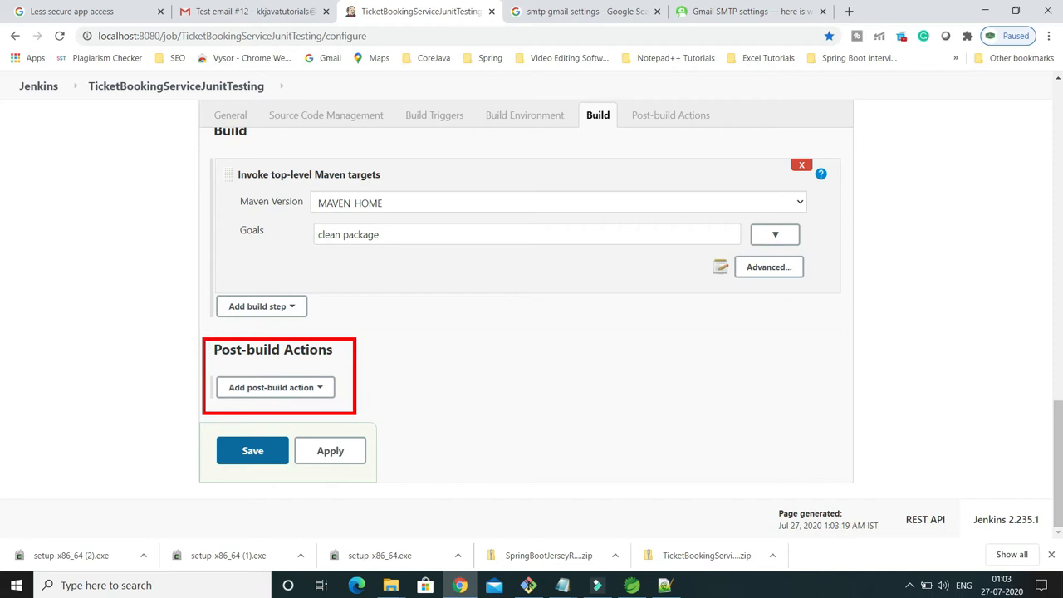
pyautogui.press('Escape')
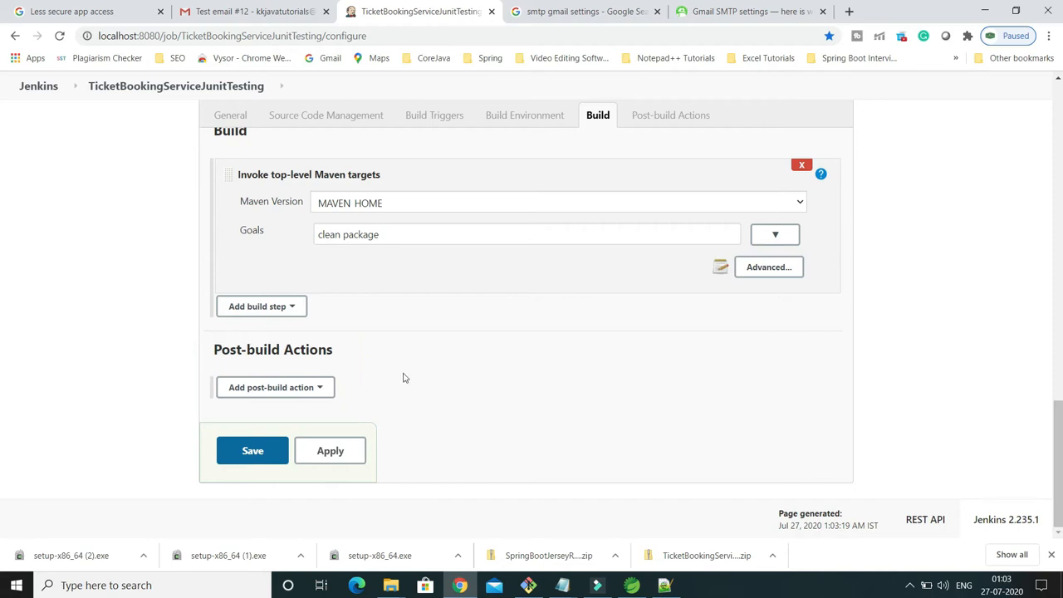
# Step: Add an E-mail Notification post-build action with separate e-mails to individuals who broke the build enabled and e-mails for every unstable build disabled
pyautogui.click(324, 391)
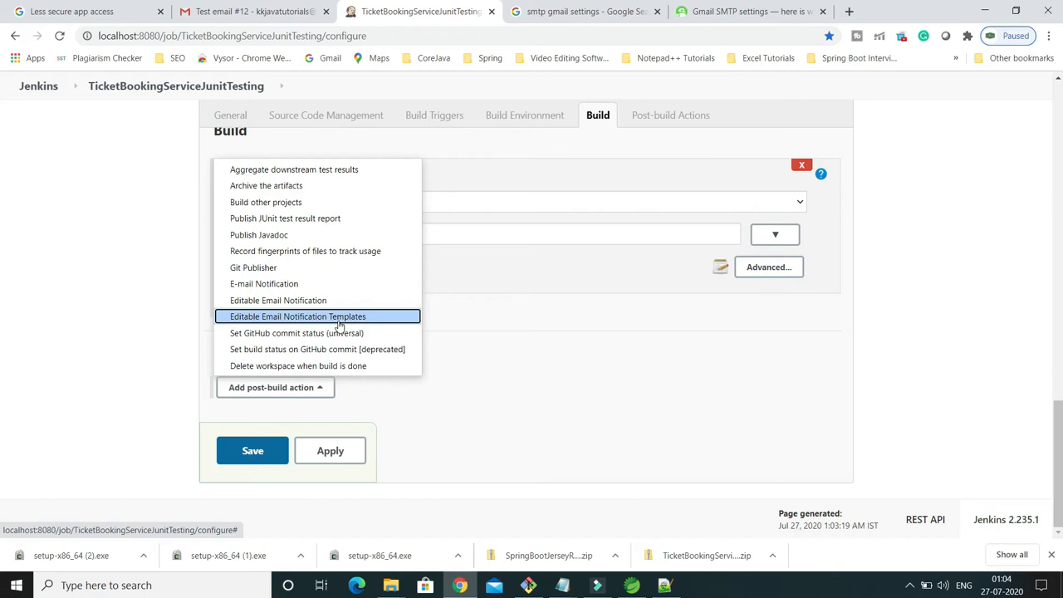
pyautogui.click(285, 286)
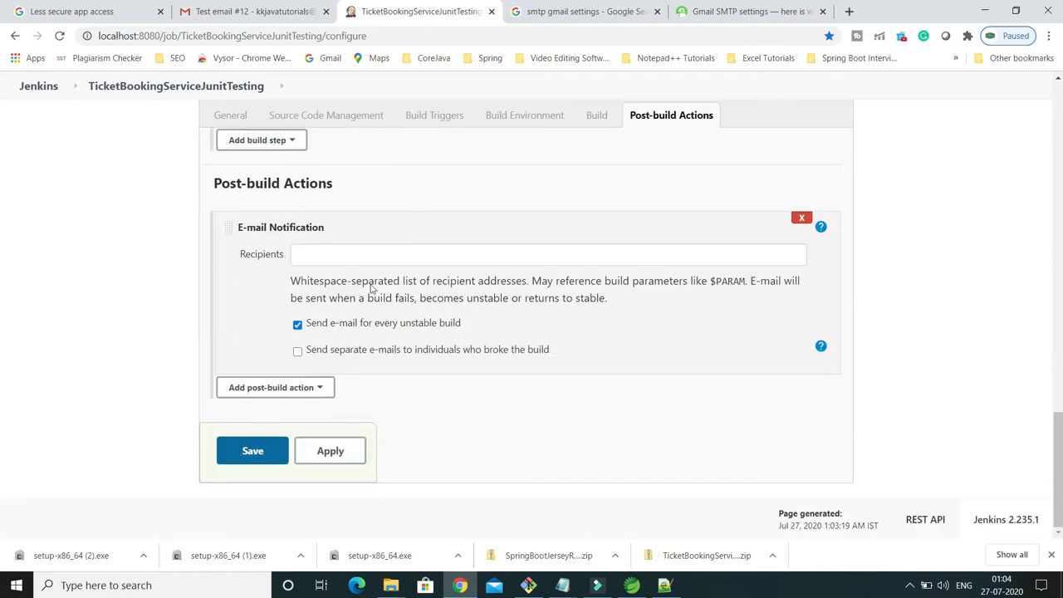
pyautogui.click(326, 254)
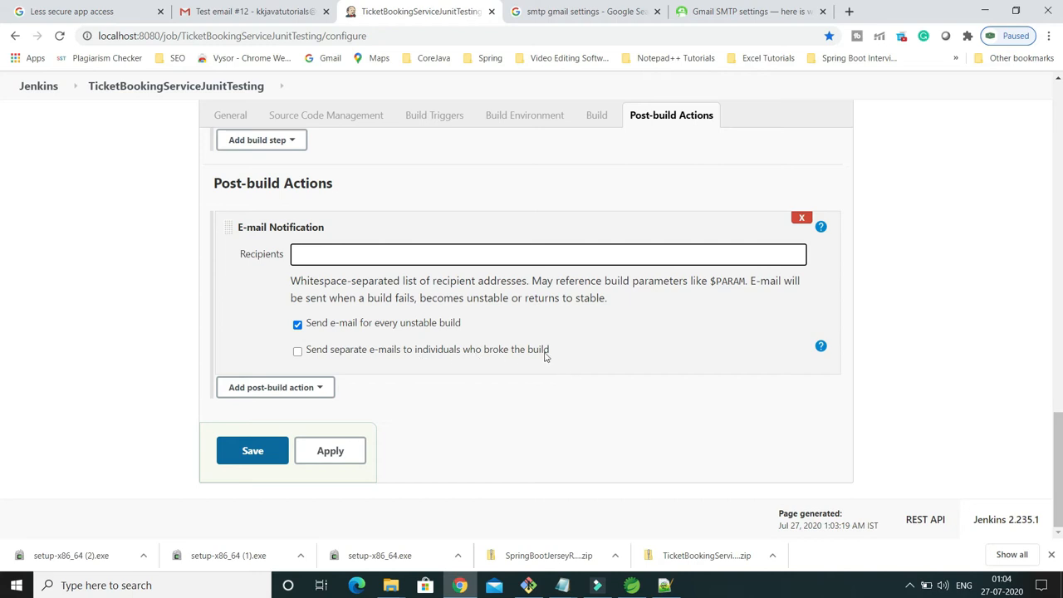
pyautogui.click(297, 350)
pyautogui.click(298, 350)
pyautogui.click(305, 254)
pyautogui.click(298, 353)
pyautogui.click(298, 351)
pyautogui.click(298, 324)
pyautogui.click(336, 257)
# Step: Add an Editable Email Notification post-build action to the job
pyautogui.click(319, 393)
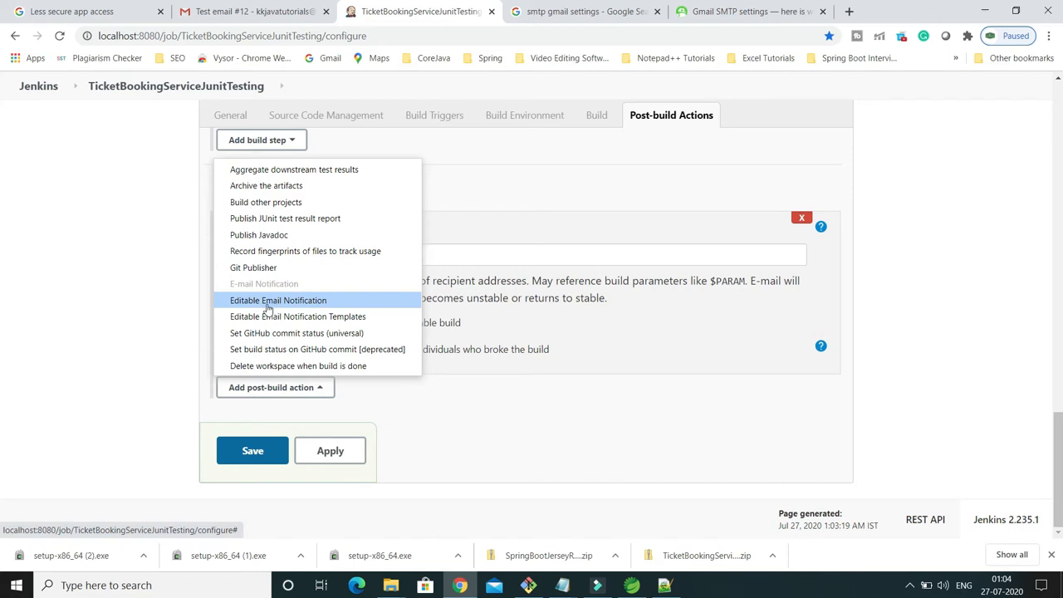
pyautogui.click(280, 301)
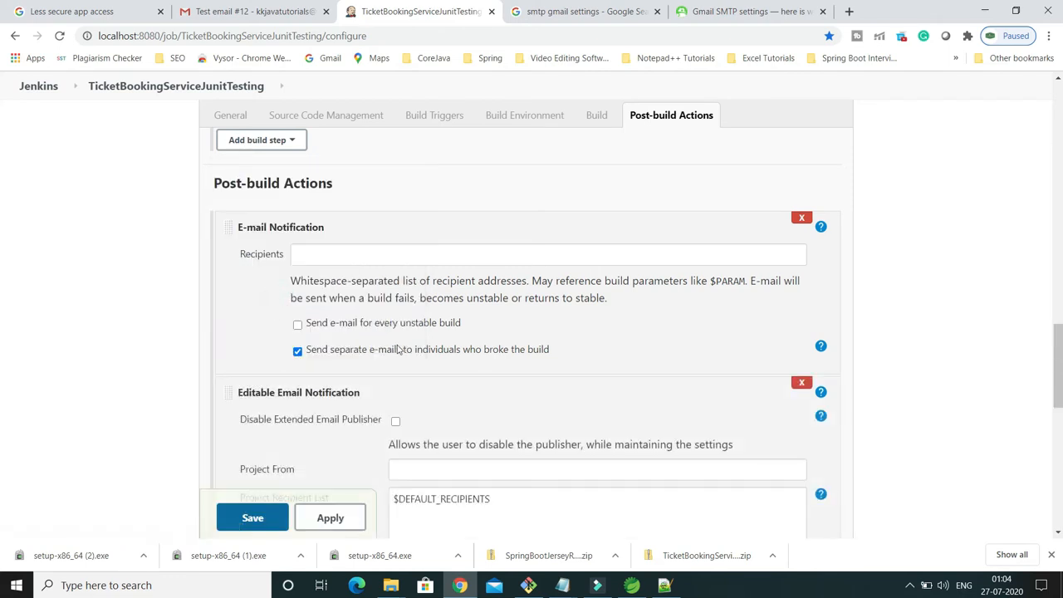
# Step: Remove the plain E-mail Notification action from the job's post-build actions
pyautogui.scroll(1, 395, 335)
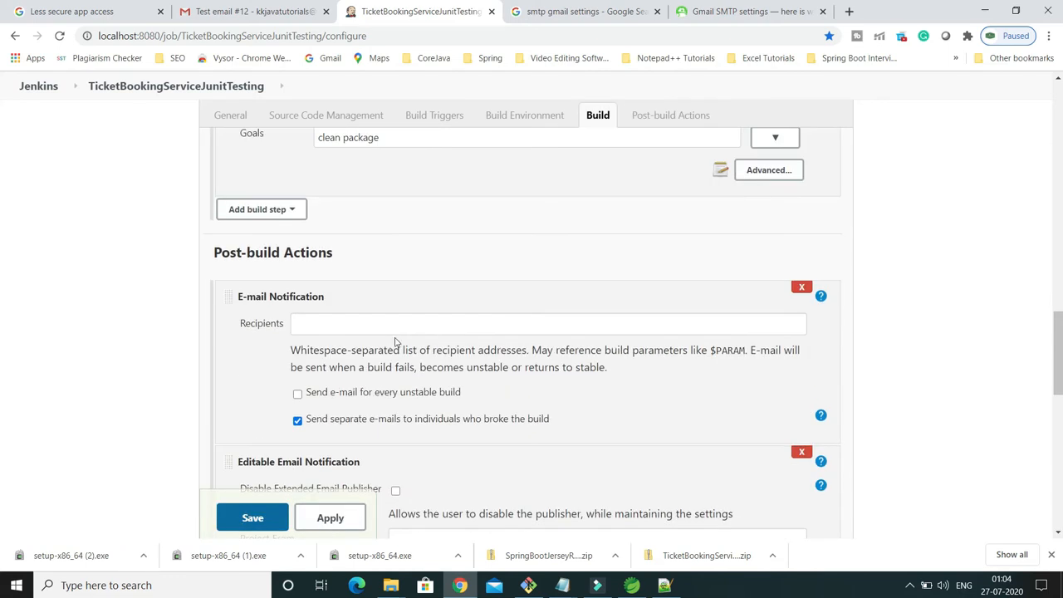
pyautogui.click(342, 325)
pyautogui.click(297, 420)
pyautogui.click(802, 289)
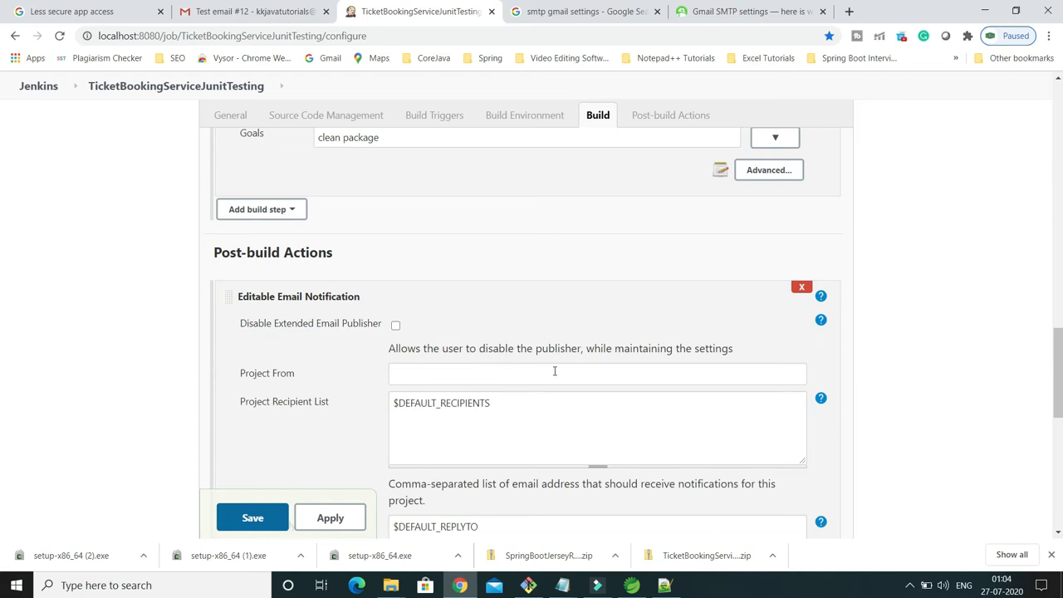
# Step: Try the copied account e-mail address in the Project Recipient List, and undo the replacement
pyautogui.scroll(-1, 531, 373)
pyautogui.scroll(-1, 520, 380)
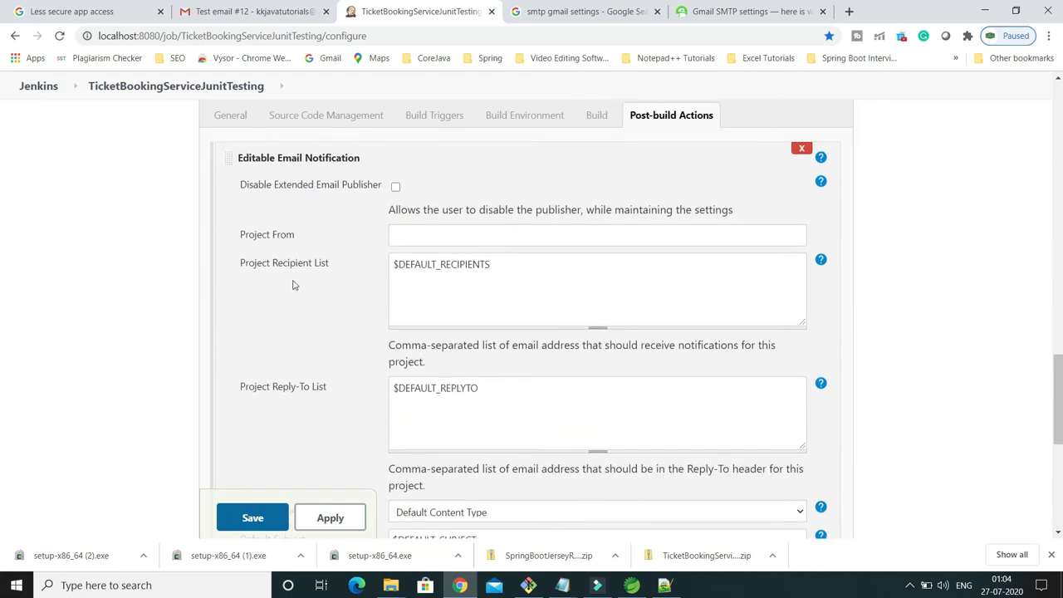
pyautogui.moveTo(523, 268); pyautogui.dragTo(365, 278)
pyautogui.hotkey('ctrl', 'v')
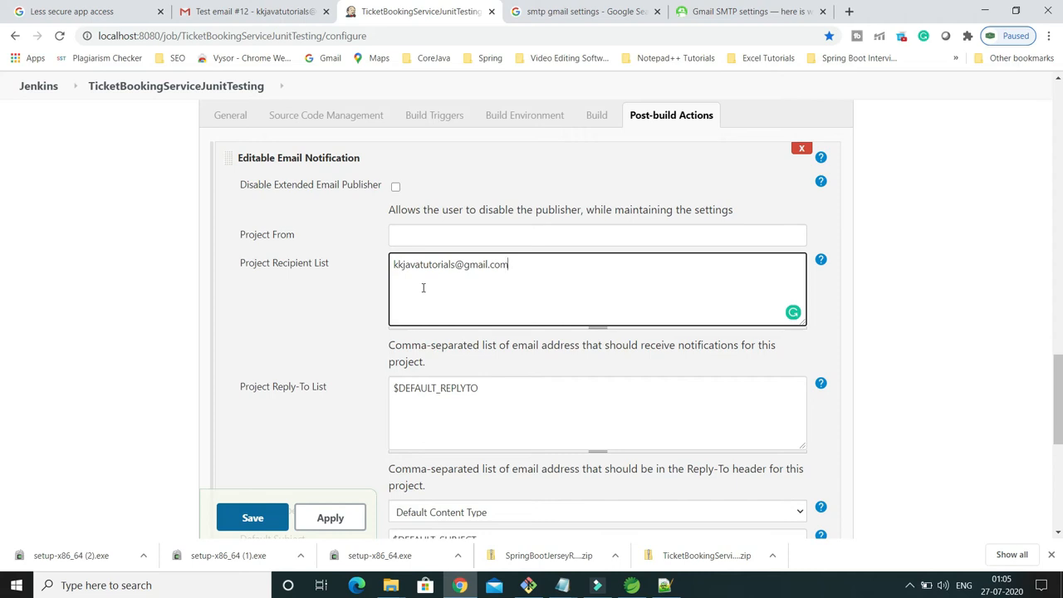
pyautogui.hotkey('ctrl', 'z')
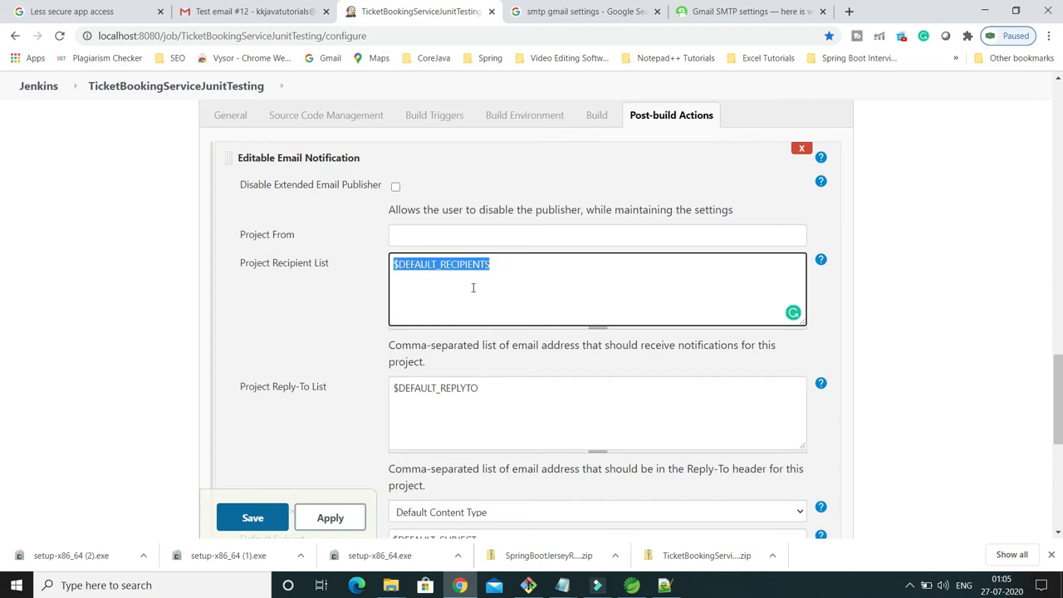
# Step: Replace $DEFAULT_RECIPIENTS in the Project Recipient List with the copied account e-mail address
pyautogui.click(440, 287)
pyautogui.doubleClick(426, 265)
pyautogui.hotkey('ctrl', 'v')
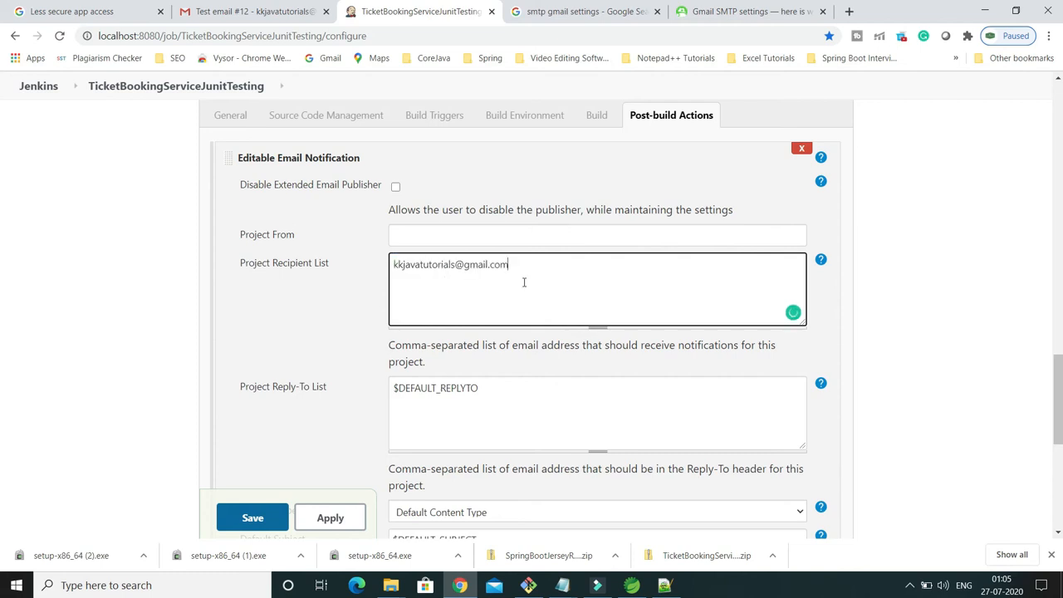
# Step: Set the Attach Build Log option of the Editable Email Notification to Attach Build Log
pyautogui.scroll(-4, 524, 282)
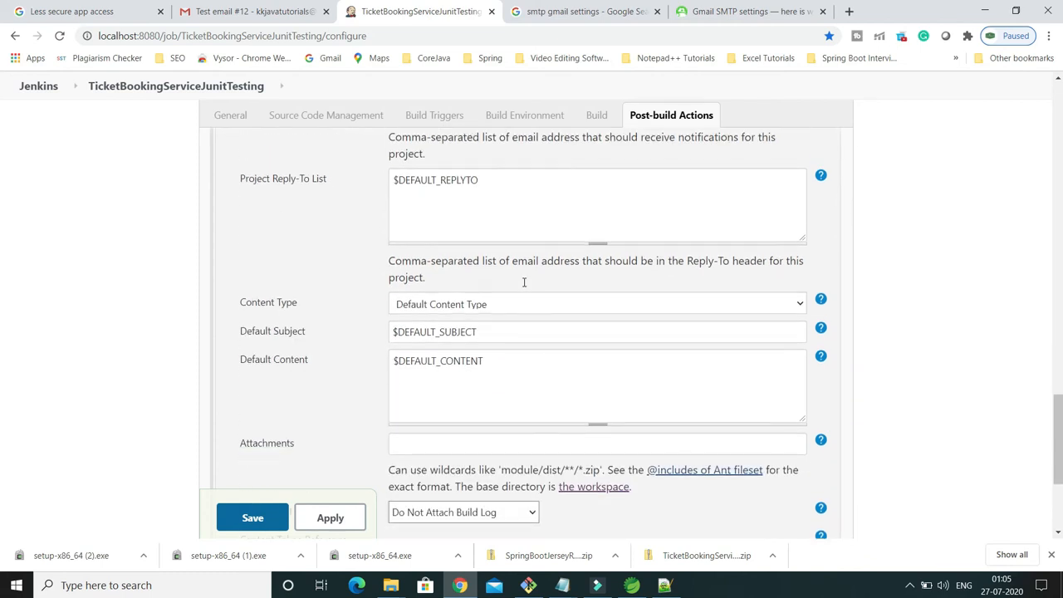
pyautogui.scroll(-1, 524, 283)
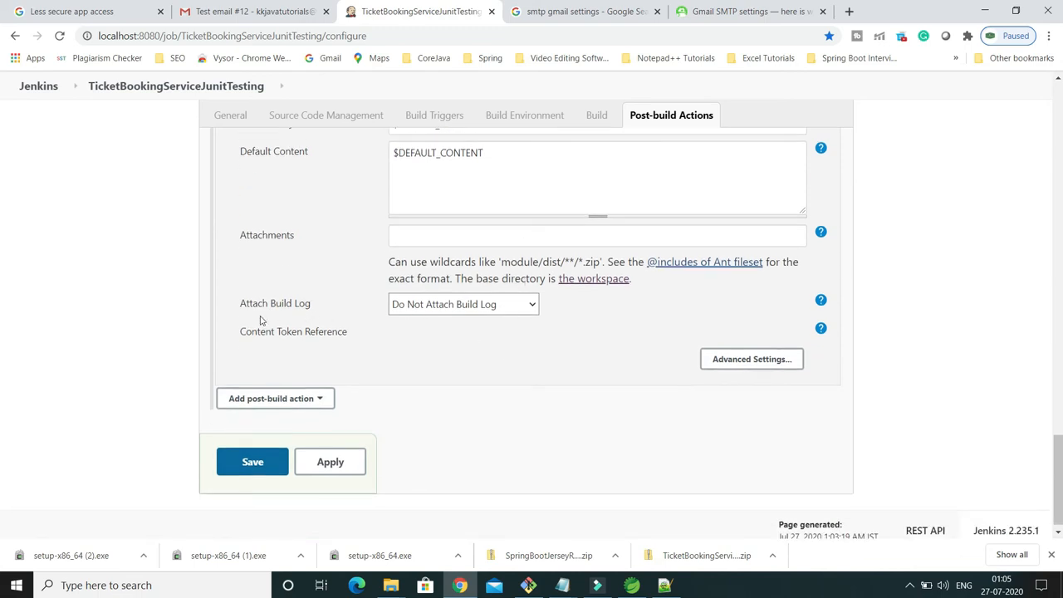
pyautogui.click(530, 306)
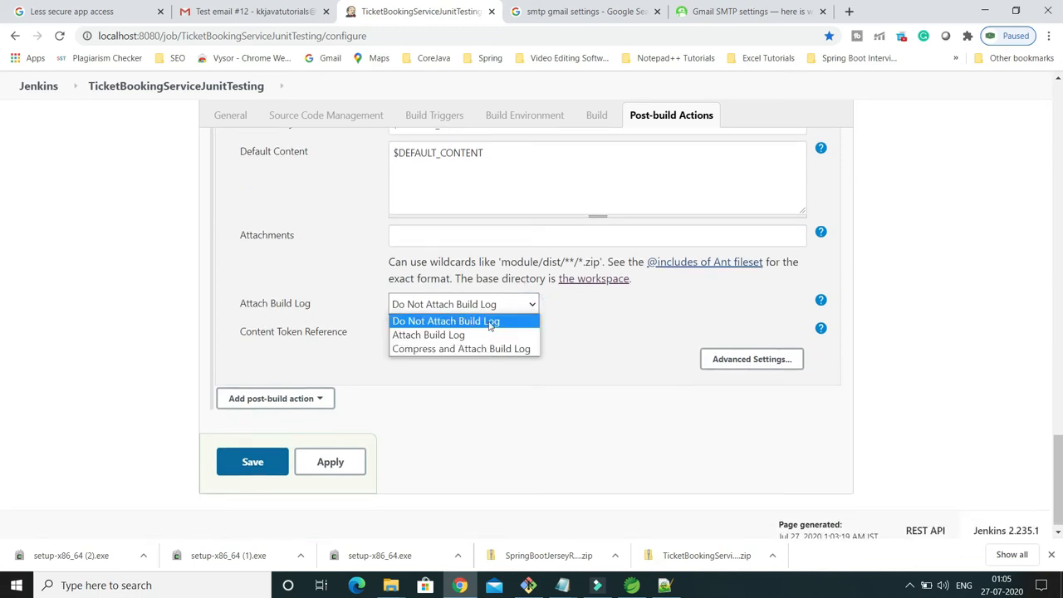
pyautogui.click(421, 336)
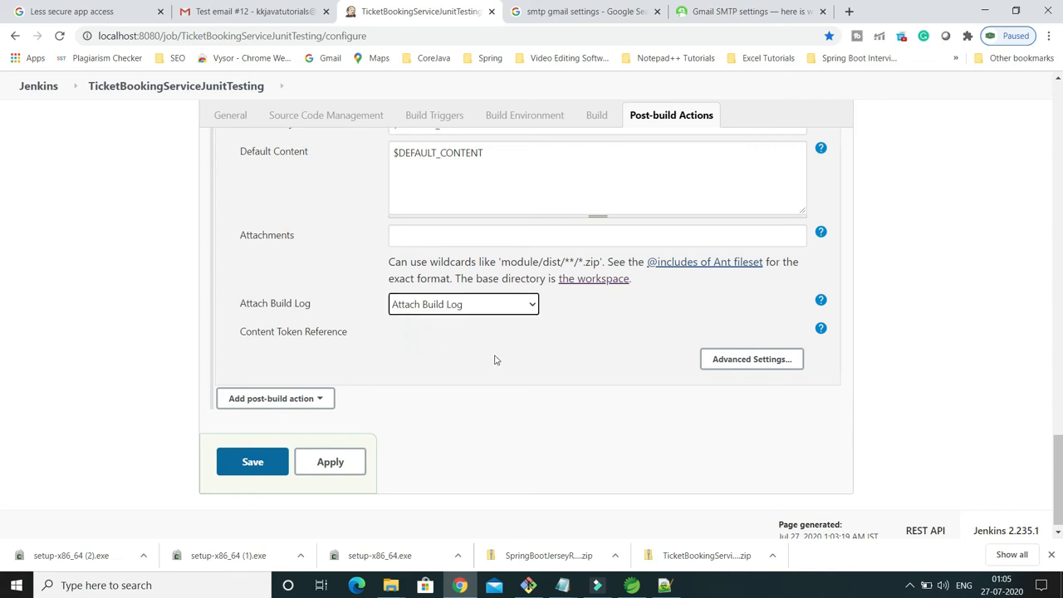
# Step: Expand the advanced settings of the Editable Email Notification and add an Always trigger
pyautogui.click(744, 362)
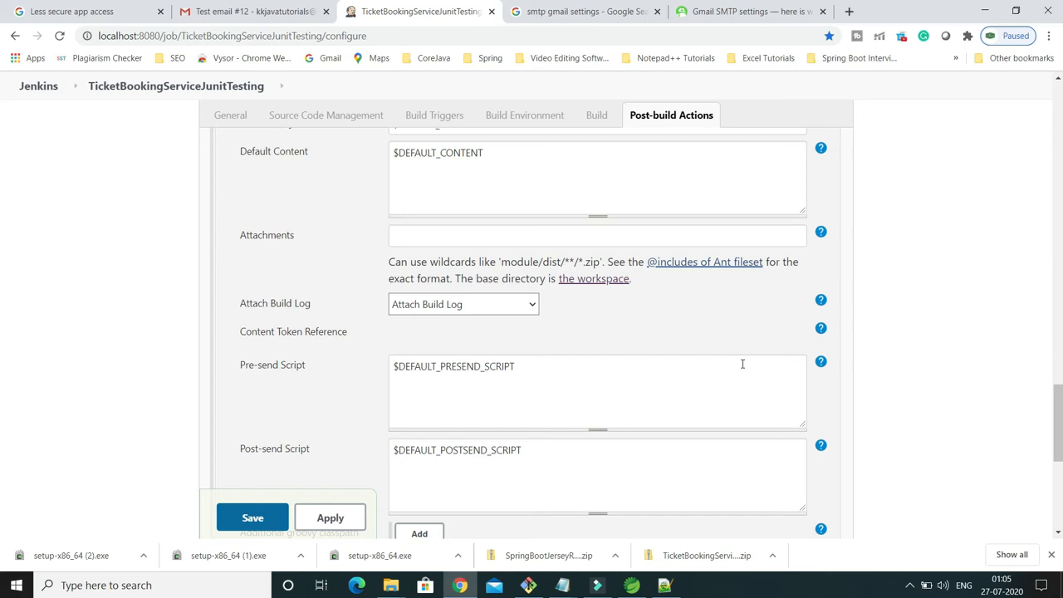
pyautogui.scroll(-3, 800, 366)
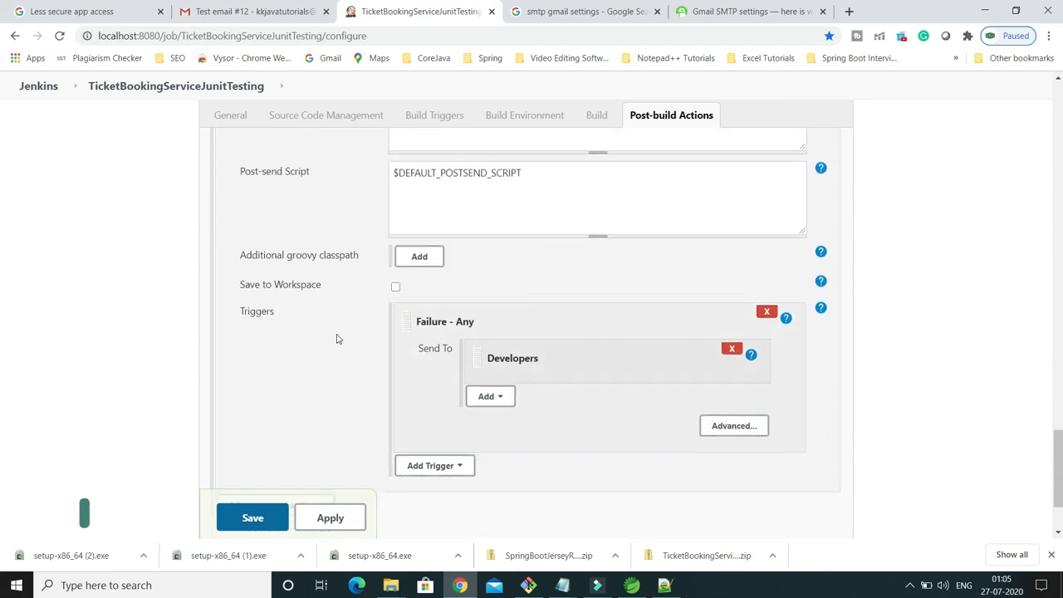
pyautogui.doubleClick(241, 312)
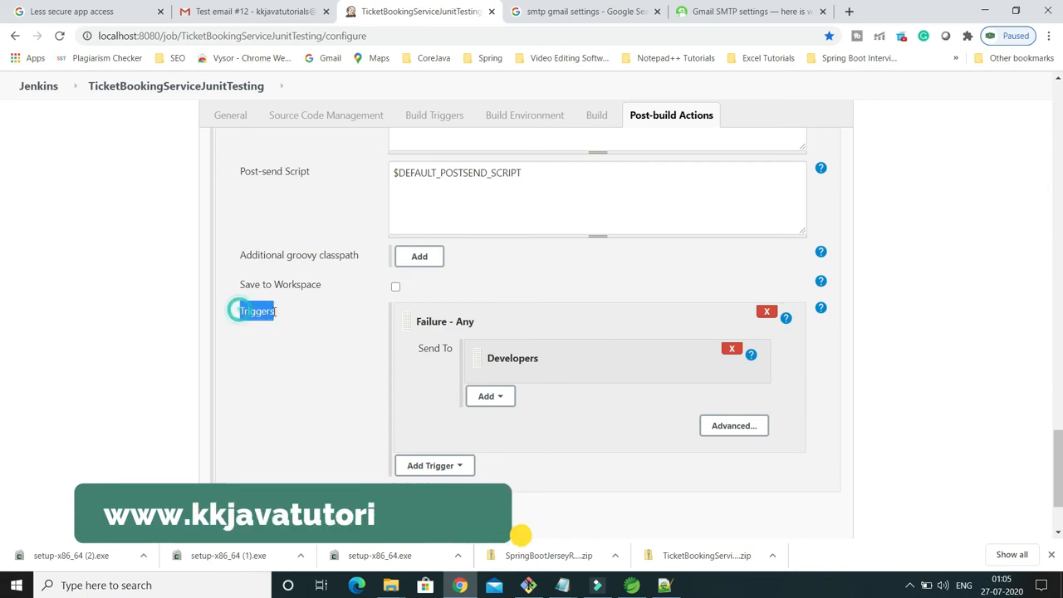
pyautogui.scroll(-1, 336, 347)
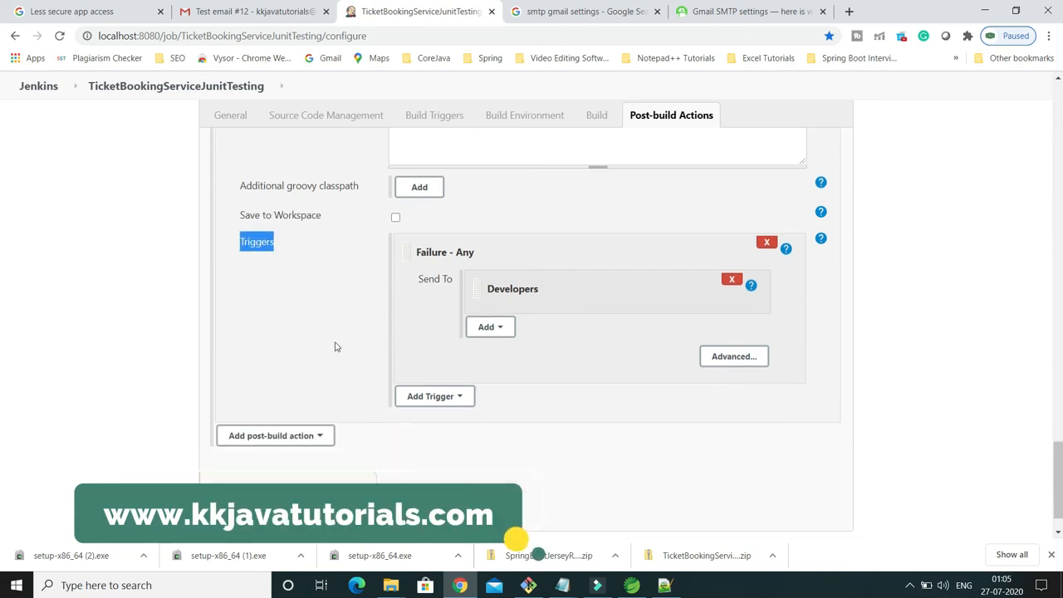
pyautogui.click(464, 398)
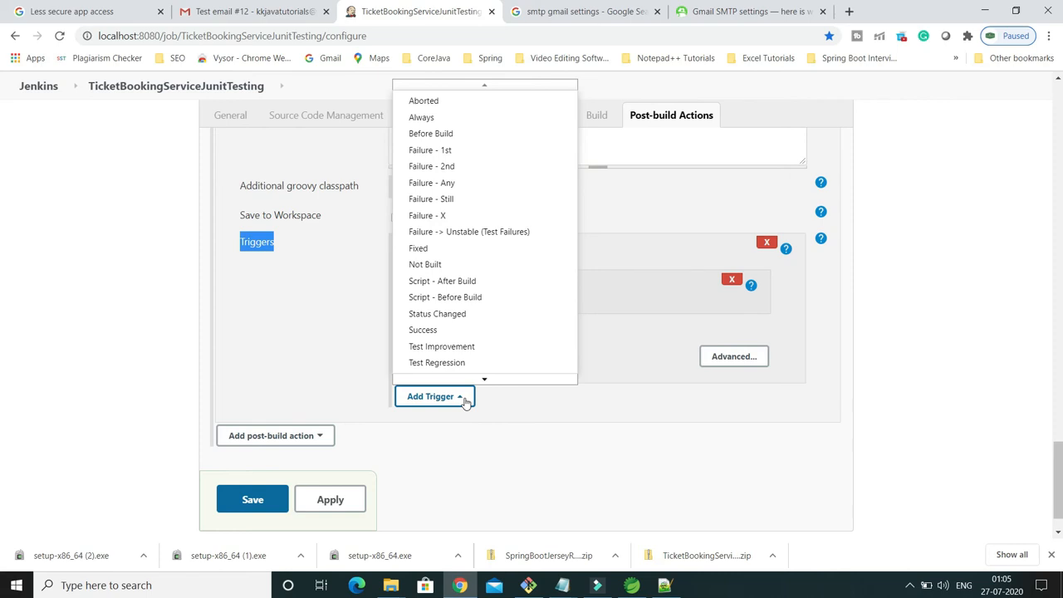
pyautogui.click(422, 118)
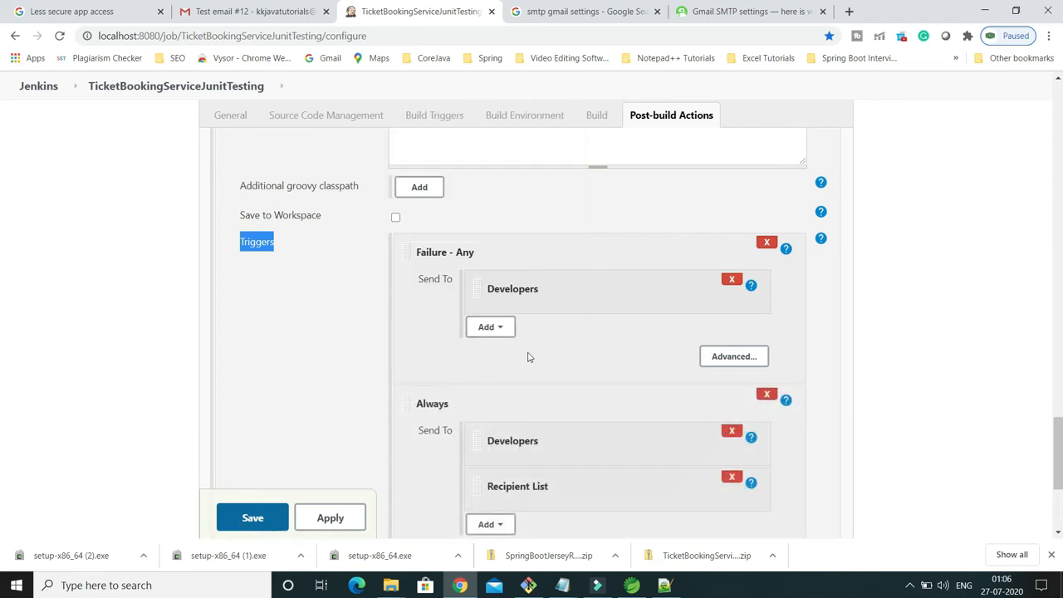
# Step: Apply and save the job configuration, and start a new build of the job
pyautogui.scroll(-3, 527, 354)
pyautogui.scroll(1, 526, 352)
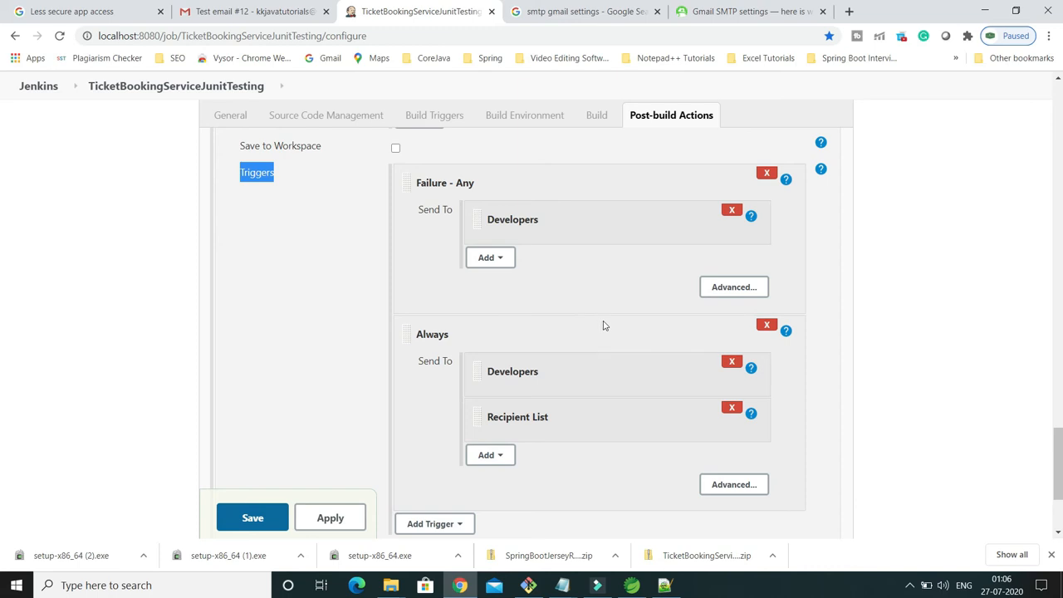
pyautogui.scroll(4, 604, 325)
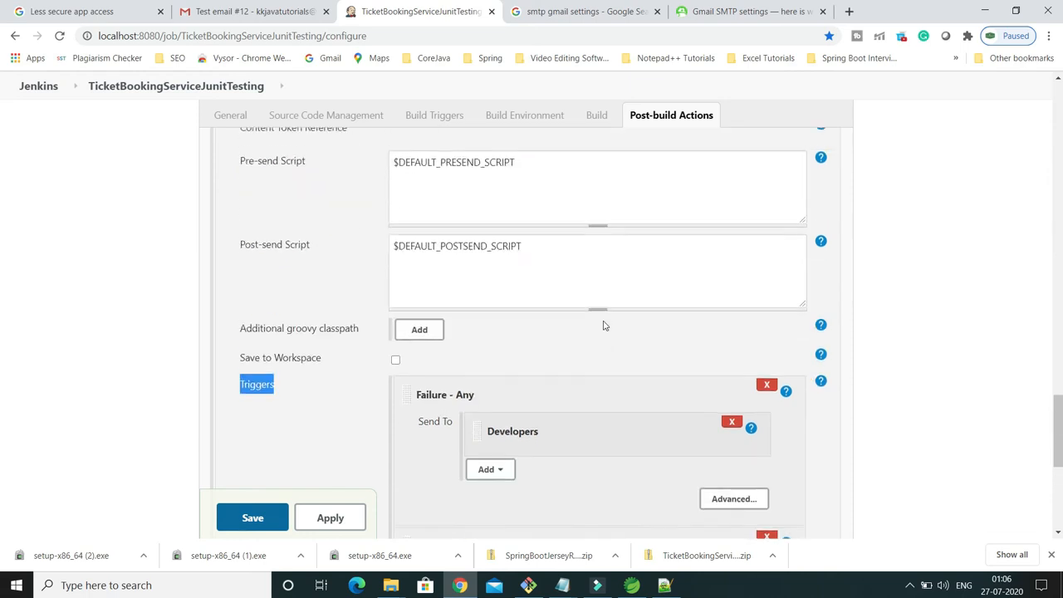
pyautogui.scroll(-6, 605, 326)
pyautogui.click(338, 496)
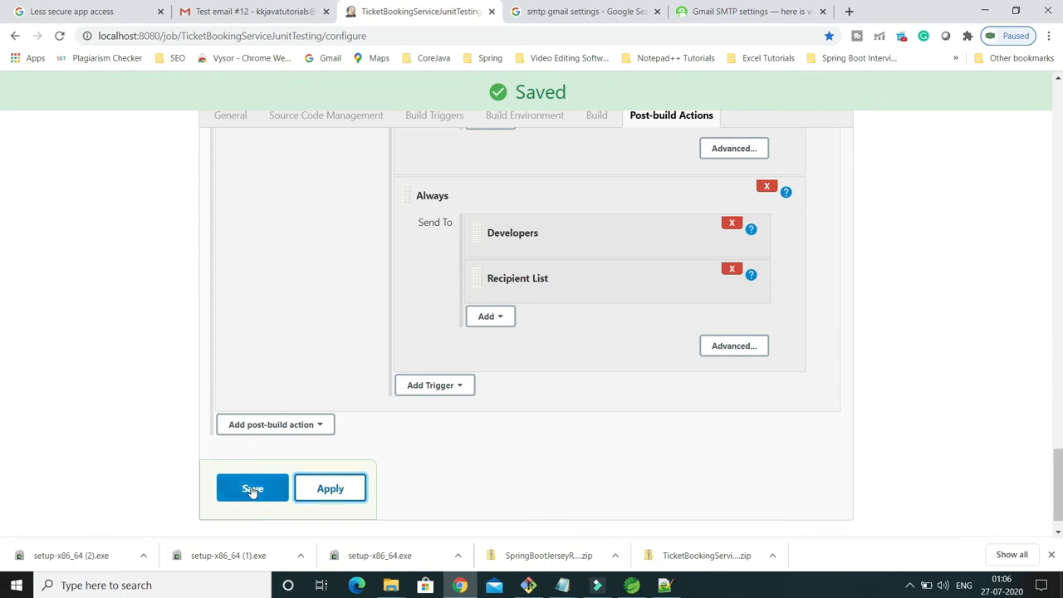
pyautogui.click(253, 490)
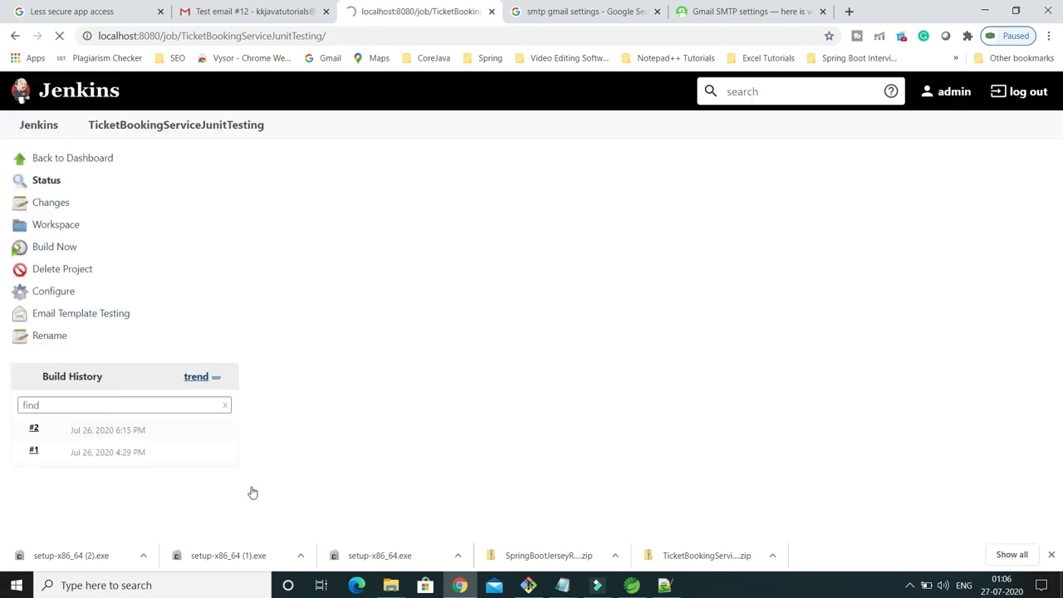
pyautogui.click(50, 247)
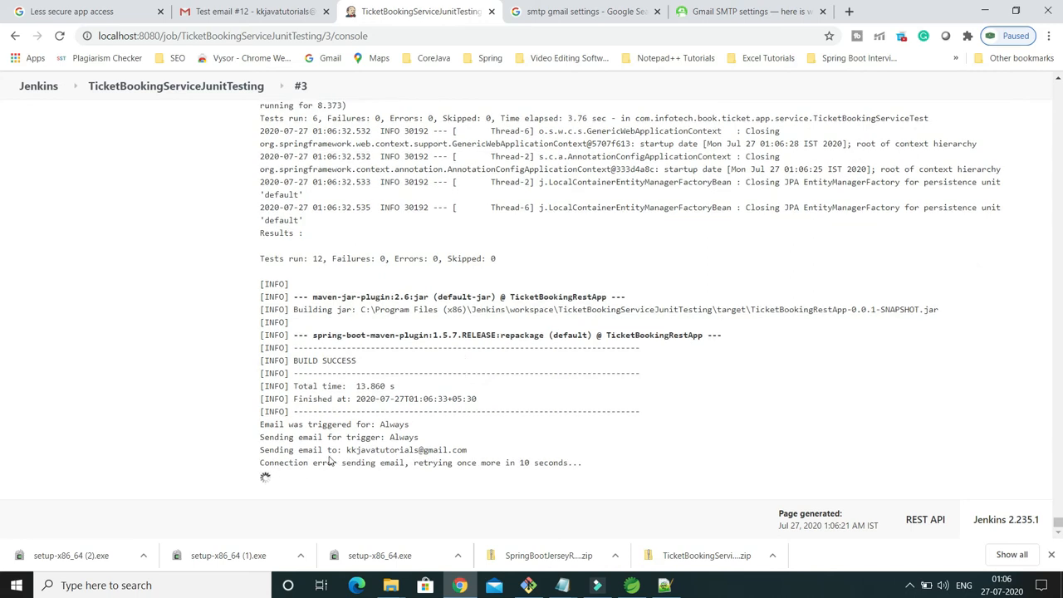
# Step: Examine the e-mail sending lines at the end of build #3's console output and the log above them
pyautogui.moveTo(351, 450); pyautogui.dragTo(448, 450)
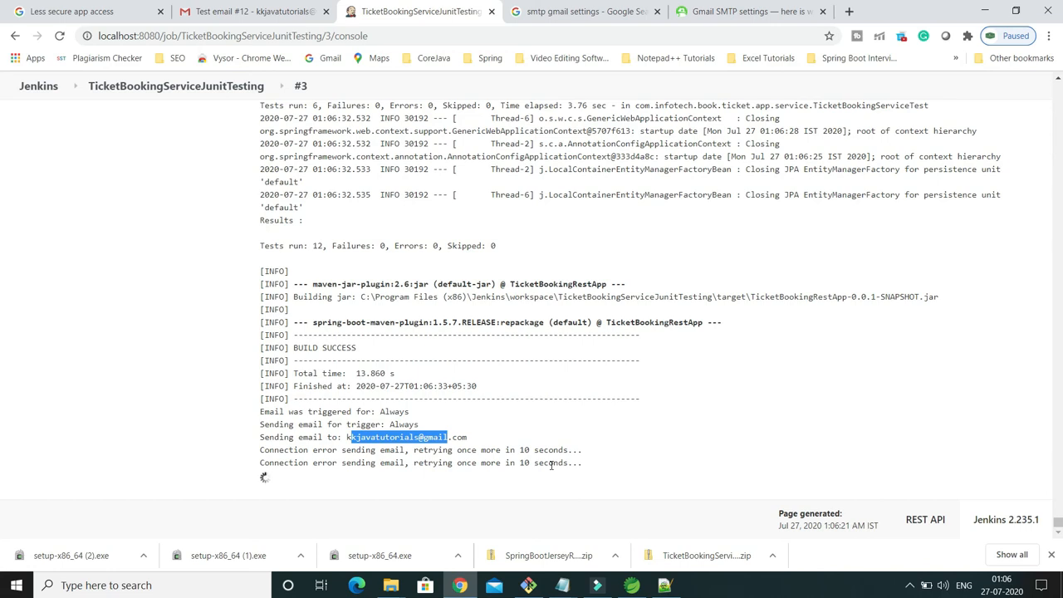
pyautogui.moveTo(432, 441); pyautogui.dragTo(546, 438)
pyautogui.click(521, 437)
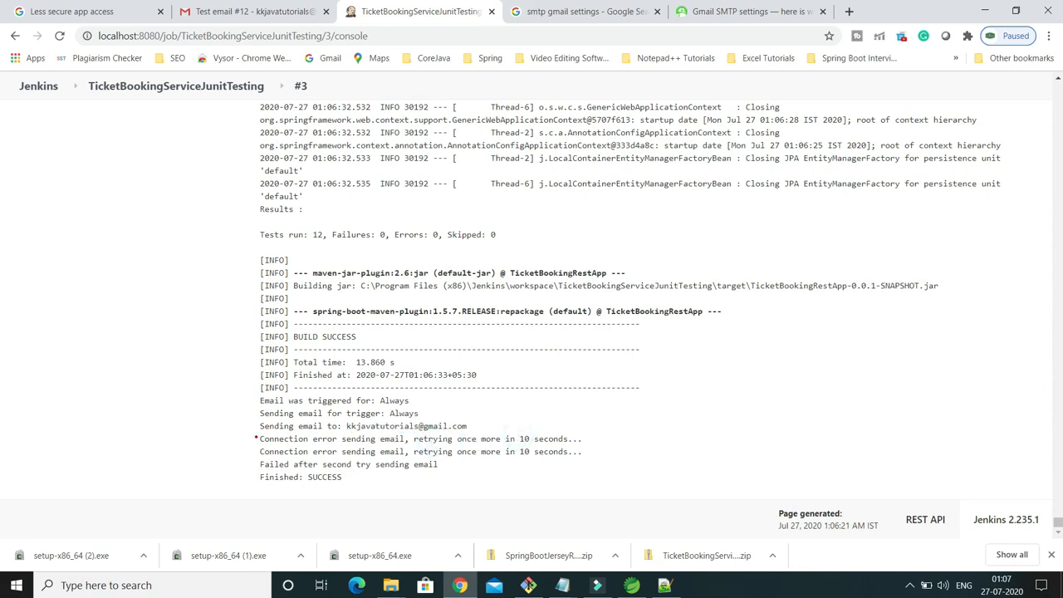
pyautogui.moveTo(254, 433)
pyautogui.mouseDown()
pyautogui.moveTo(374, 456)
pyautogui.moveTo(623, 457)
pyautogui.mouseUp()
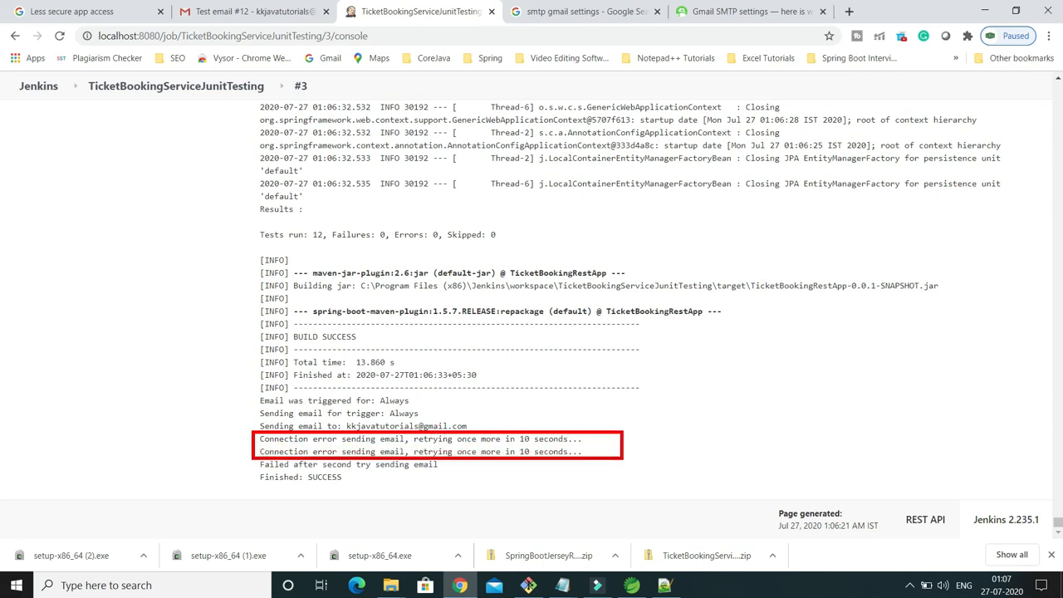
pyautogui.press('Escape')
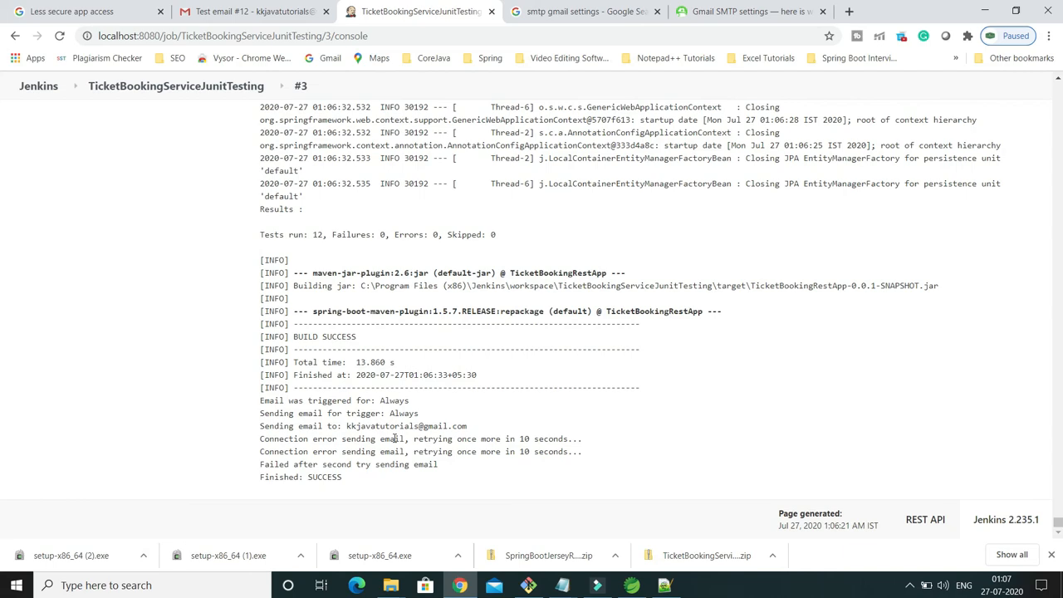
pyautogui.scroll(20, 396, 439)
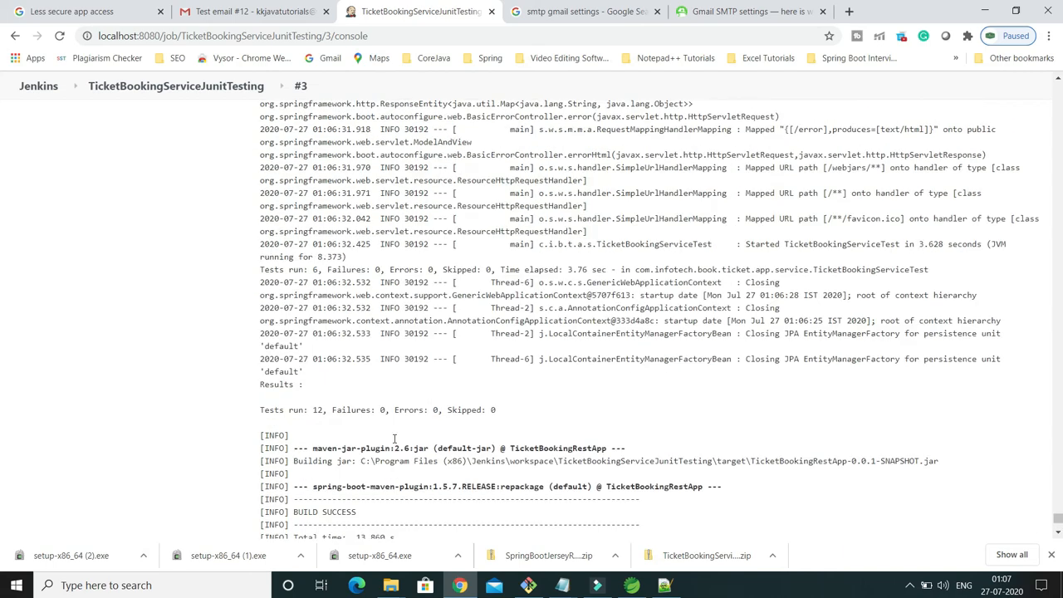
pyautogui.scroll(10, 396, 439)
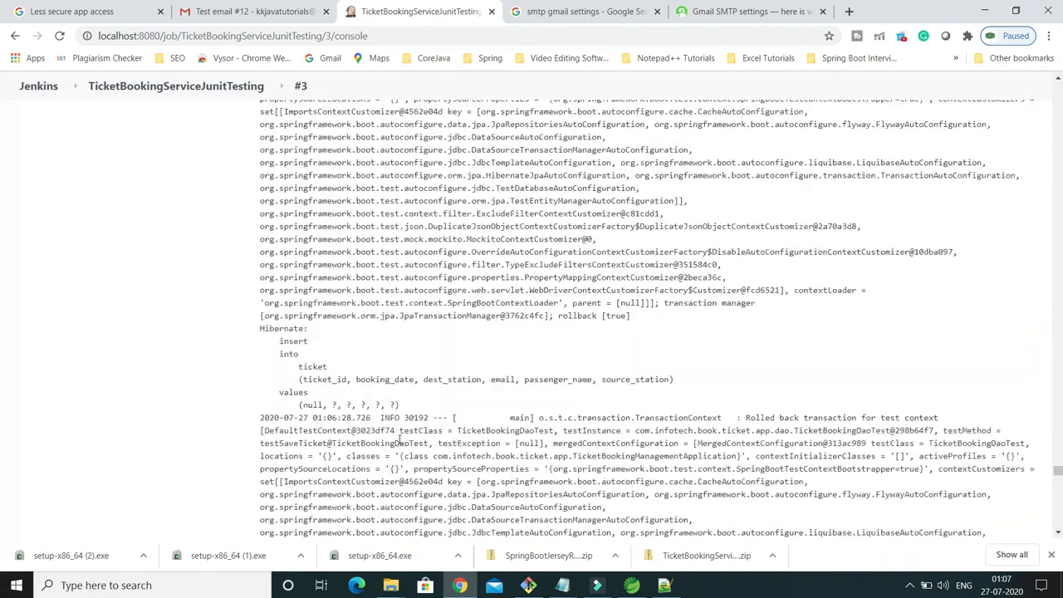